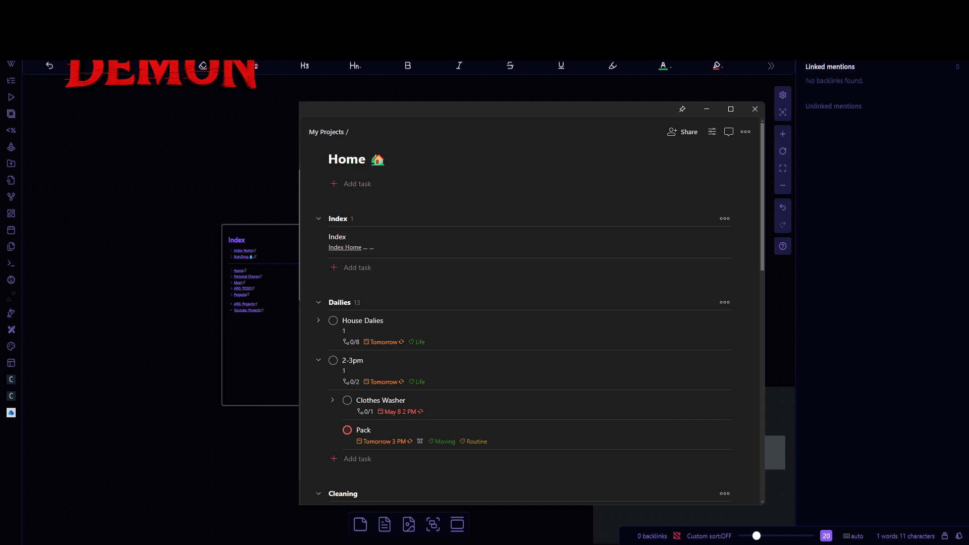
{"action": "left_click", "coordinate": [291, 306]}
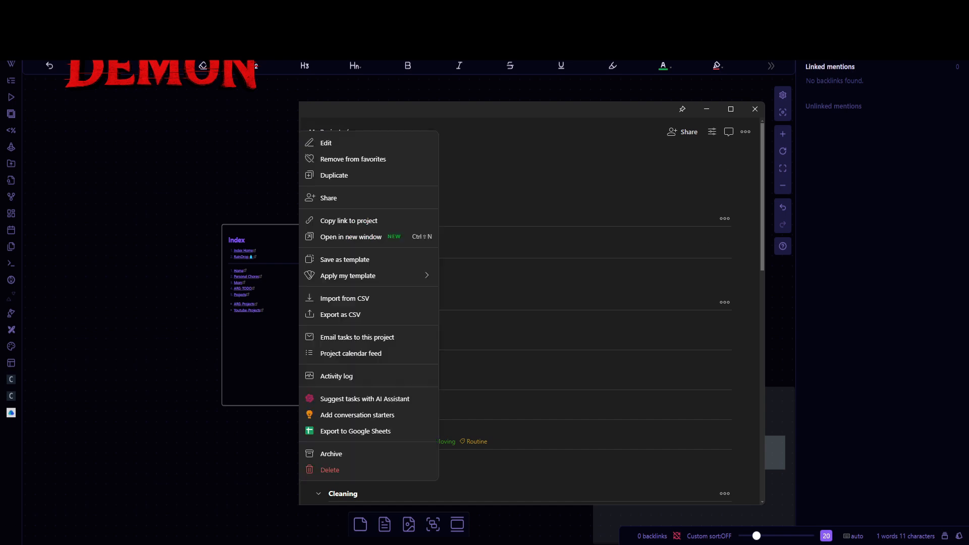
{"action": "left_click", "coordinate": [378, 199]}
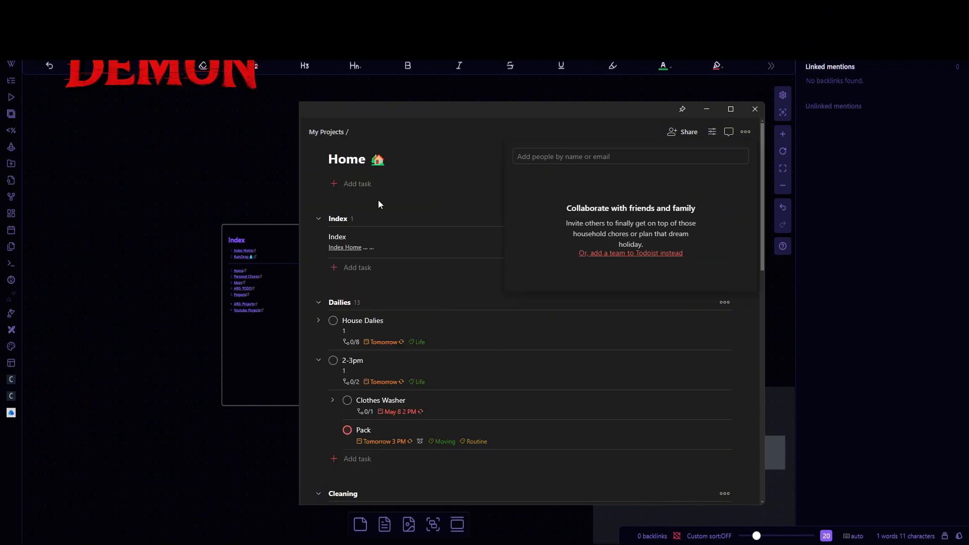
{"action": "left_click", "coordinate": [349, 207]}
Step: Copy the link to the Home project and switch back to the Obsidian canvas
{"action": "left_click", "coordinate": [291, 306]}
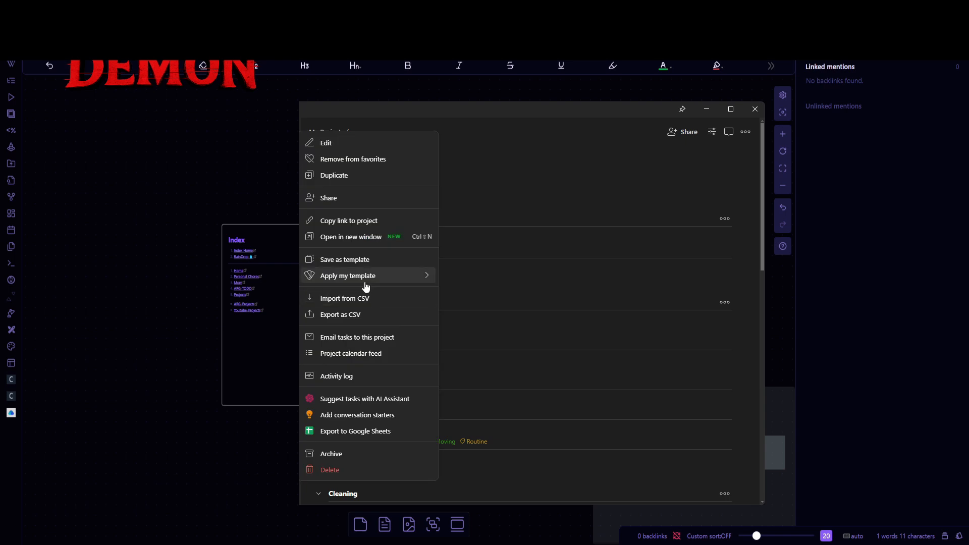
{"action": "left_click", "coordinate": [373, 221]}
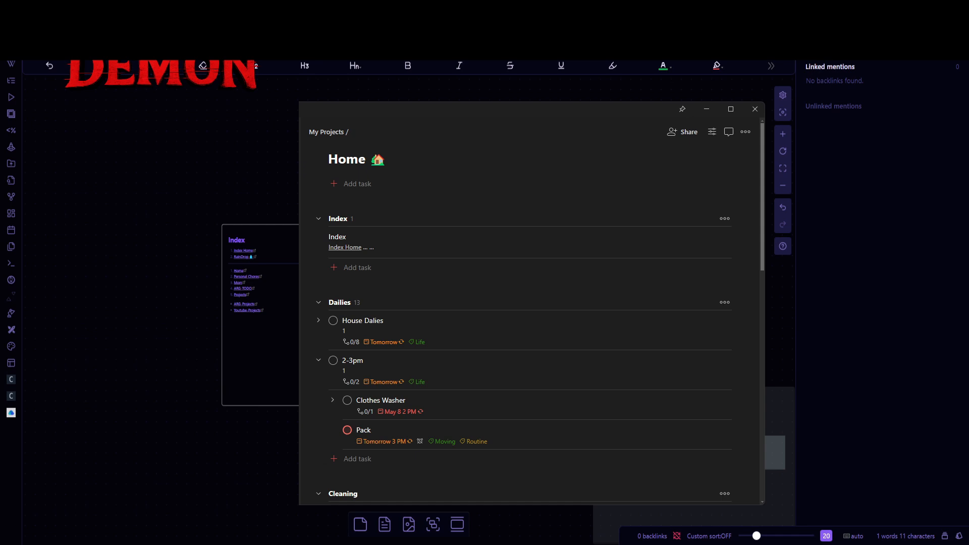
{"action": "key", "text": "alt+Tab"}
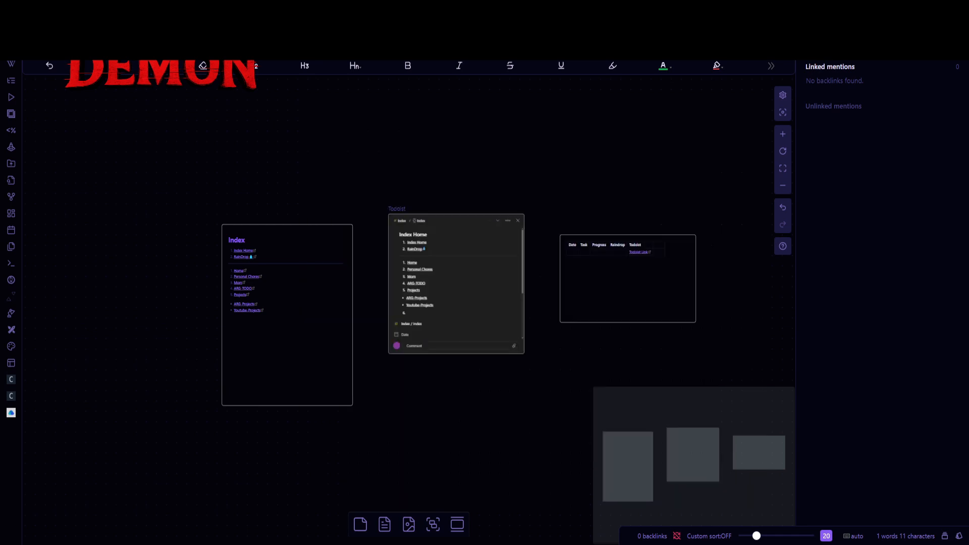
{"action": "right_click", "coordinate": [143, 280]}
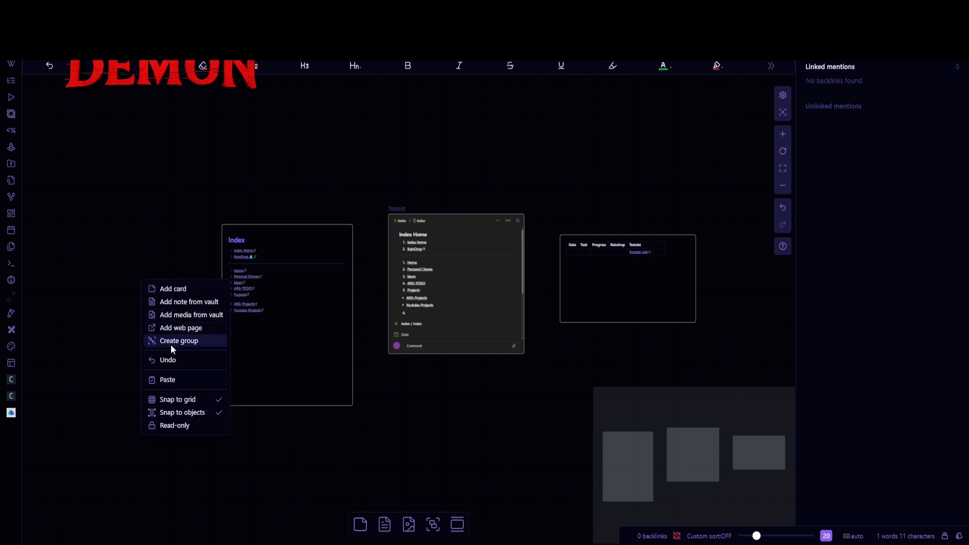
{"action": "left_click", "coordinate": [93, 323]}
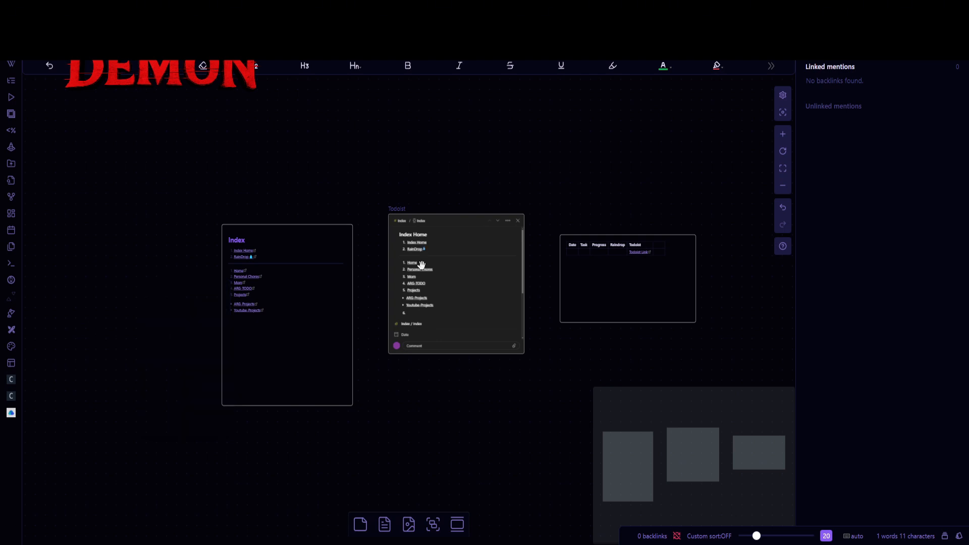
{"action": "left_click_drag", "start_coordinate": [446, 417], "coordinate": [370, 473]}
{"action": "scroll", "coordinate": [395, 425], "scroll_direction": "up", "scroll_amount": 3}
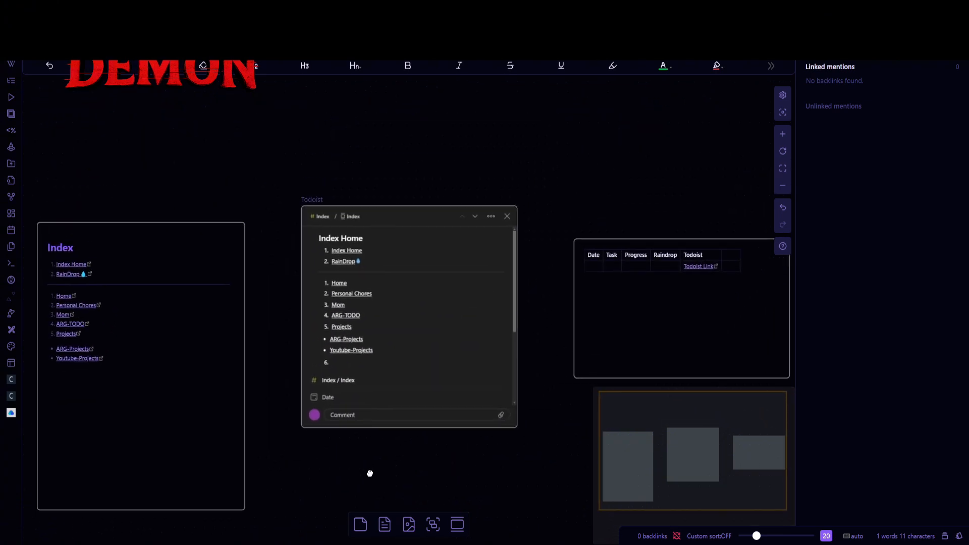
{"action": "left_click_drag", "start_coordinate": [290, 288], "coordinate": [256, 314]}
{"action": "left_click", "coordinate": [568, 285]}
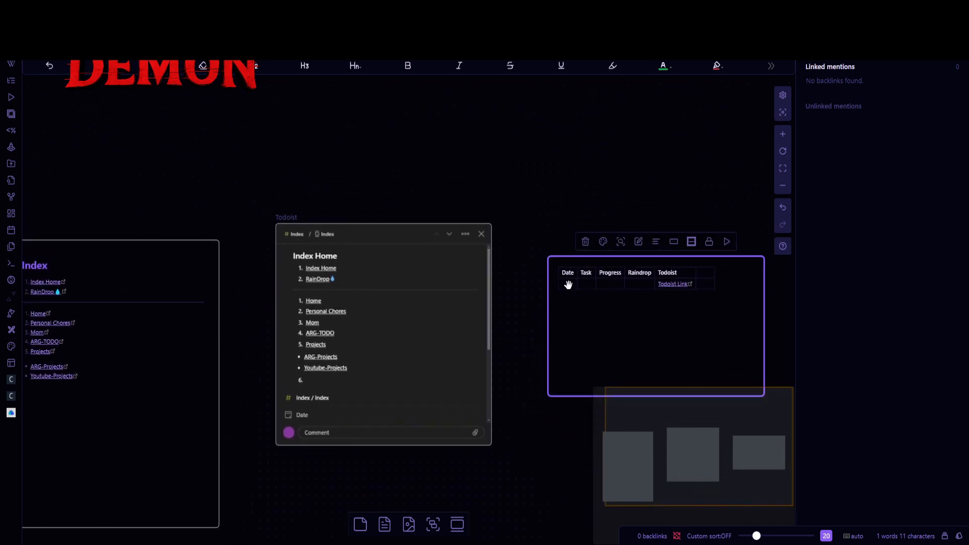
{"action": "left_click", "coordinate": [537, 261]}
{"action": "left_click_drag", "start_coordinate": [537, 262], "coordinate": [565, 277]}
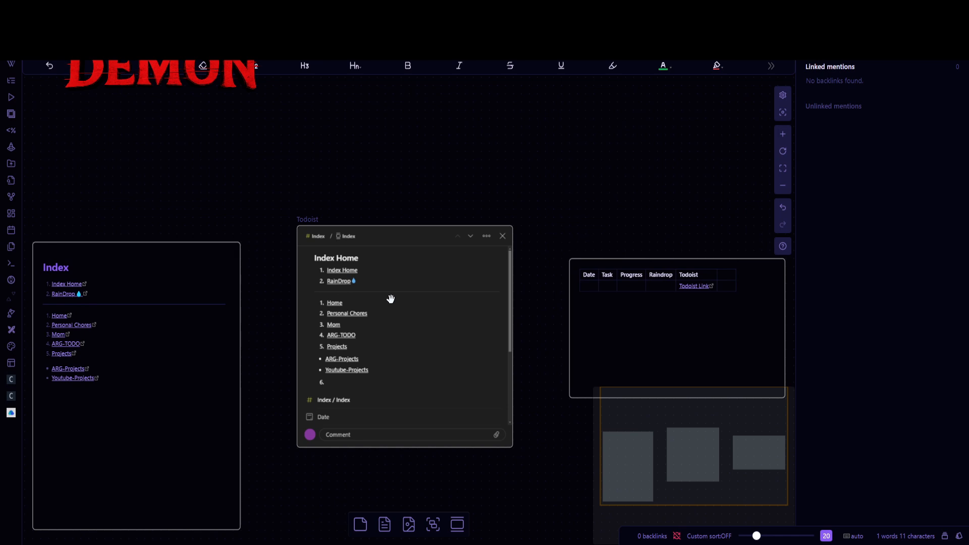
Step: Go to the Index project in the embedded Todoist page and start a task named "* this is a note" in its Index section
{"action": "left_click", "coordinate": [318, 240]}
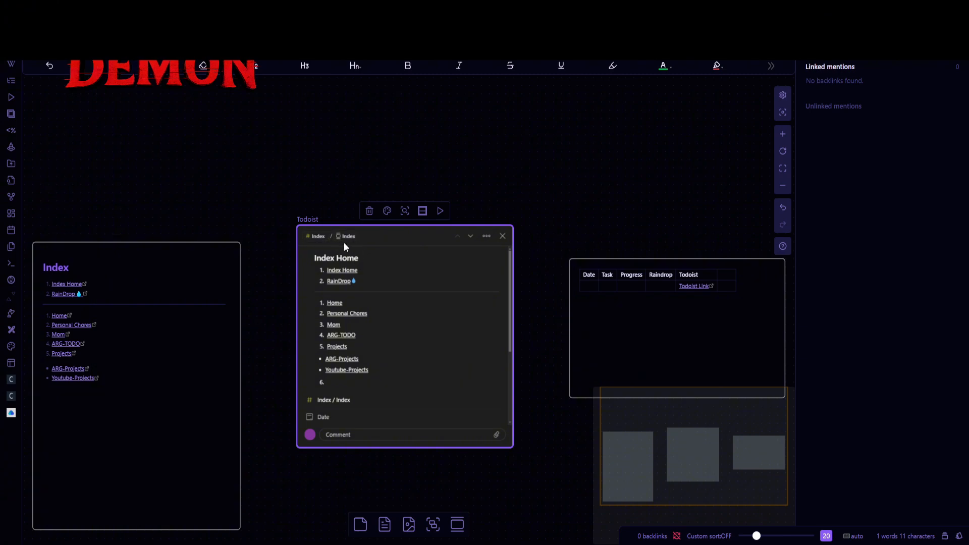
{"action": "left_click", "coordinate": [309, 237]}
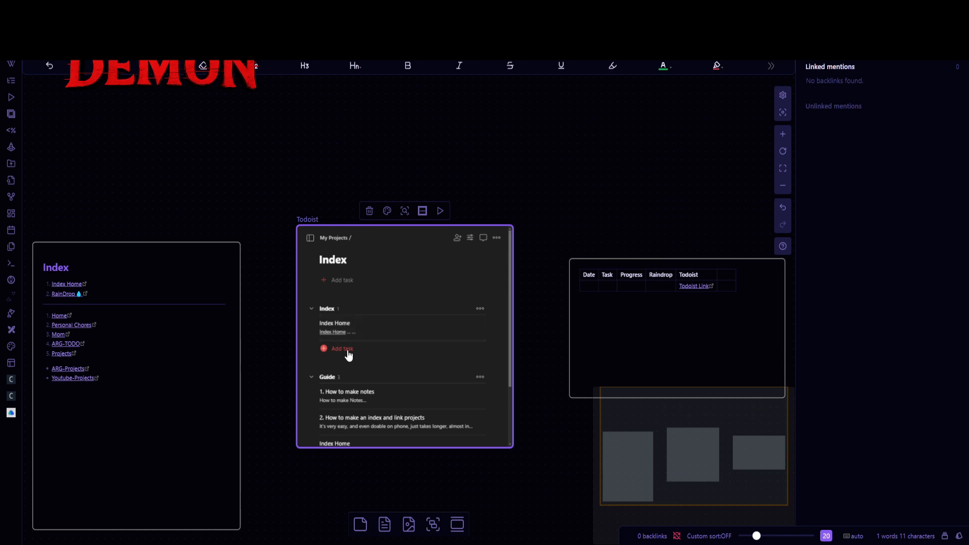
{"action": "left_click", "coordinate": [349, 355]}
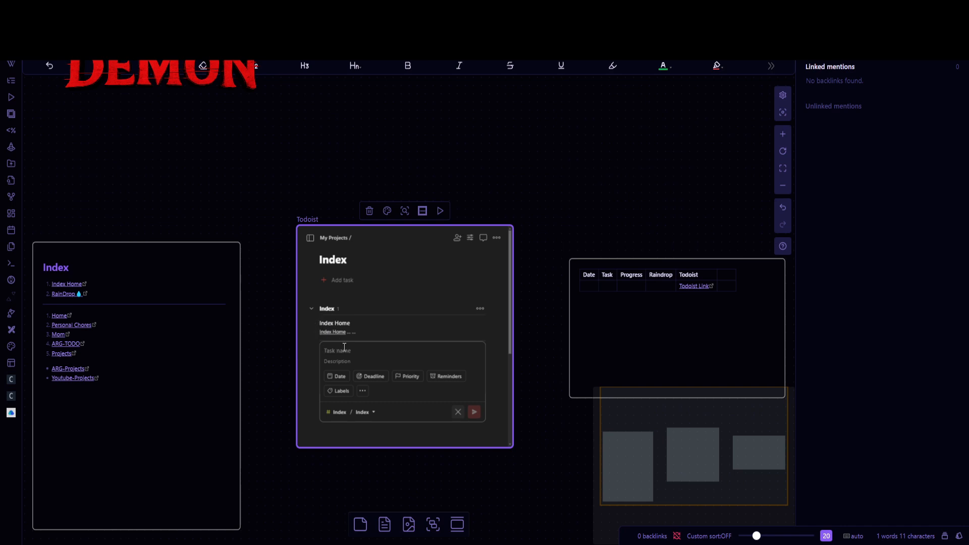
{"action": "type", "text": "t"}
{"action": "type", "text": " rgua"}
{"action": "key", "text": "BackSpace"}
{"action": "key", "text": "BackSpace"}
{"action": "key", "text": "BackSpace"}
{"action": "type", "text": "this is a note"}
Step: Enter "Header 1" as a heading in the new task's description
{"action": "type", "text": "H"}
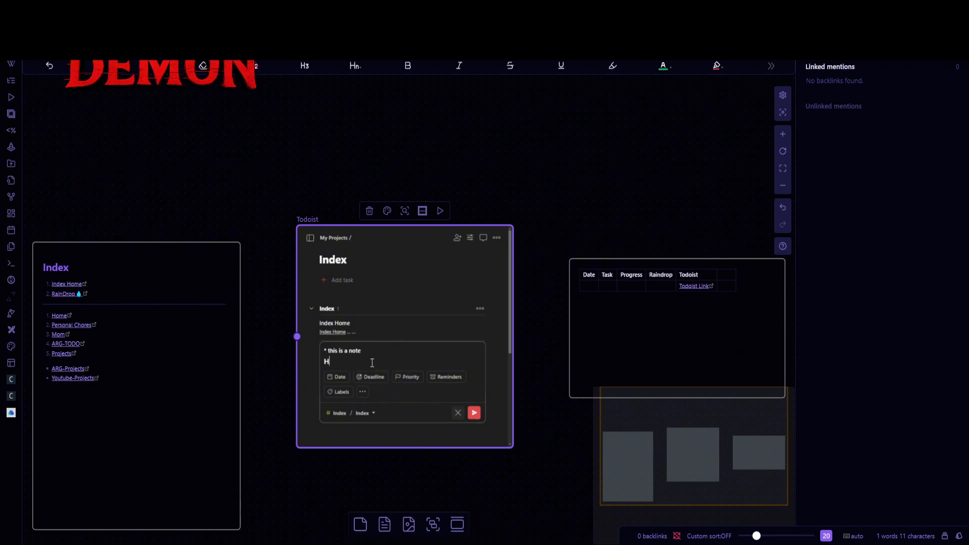
{"action": "type", "text": "eaders"}
{"action": "type", "text": " 1"}
{"action": "key", "text": "Return"}
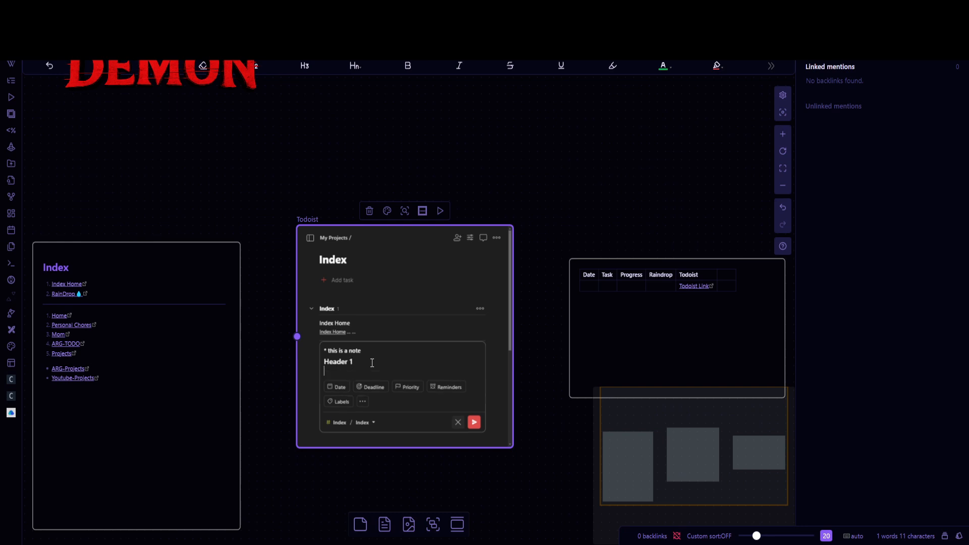
{"action": "type", "text": "#"}
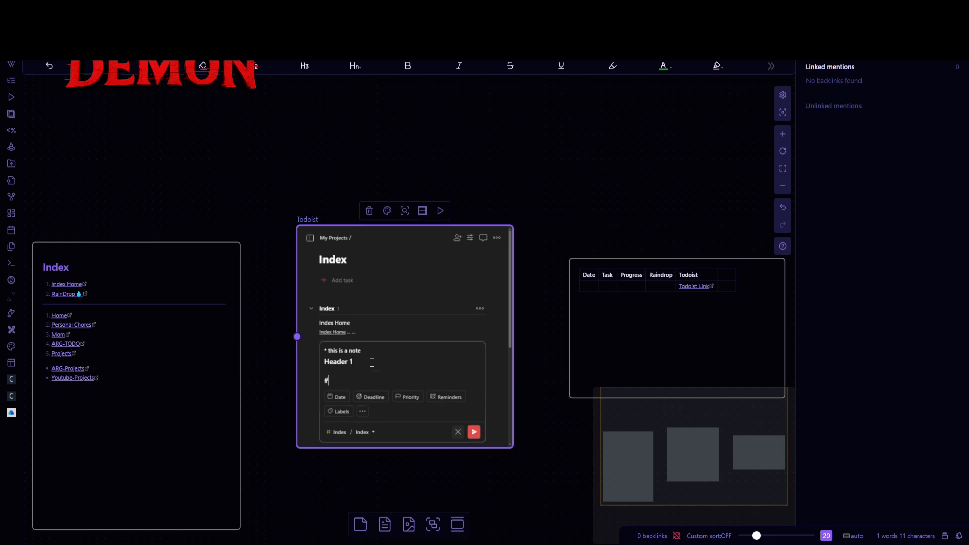
{"action": "type", "text": "# Header"}
{"action": "key", "text": "BackSpace"}
{"action": "key", "text": "BackSpace"}
{"action": "key", "text": "BackSpace"}
{"action": "key", "text": "BackSpace"}
{"action": "key", "text": "BackSpace"}
{"action": "key", "text": "BackSpace"}
{"action": "key", "text": "BackSpace"}
Step: Add a Markdown link labelled HOME to the description, using the copied project URL, and save the task
{"action": "type", "text": "0"}
{"action": "type", "text": "HOME"}
{"action": "type", "text": "()"}
{"action": "key", "text": "ctrl+v"}
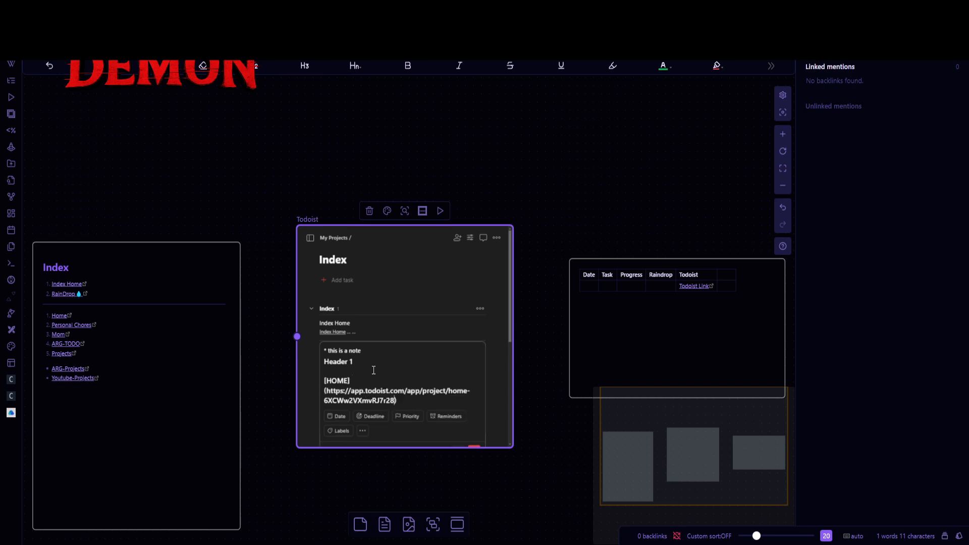
{"action": "scroll", "coordinate": [428, 378], "scroll_direction": "down", "scroll_amount": 1}
{"action": "left_click", "coordinate": [473, 400]}
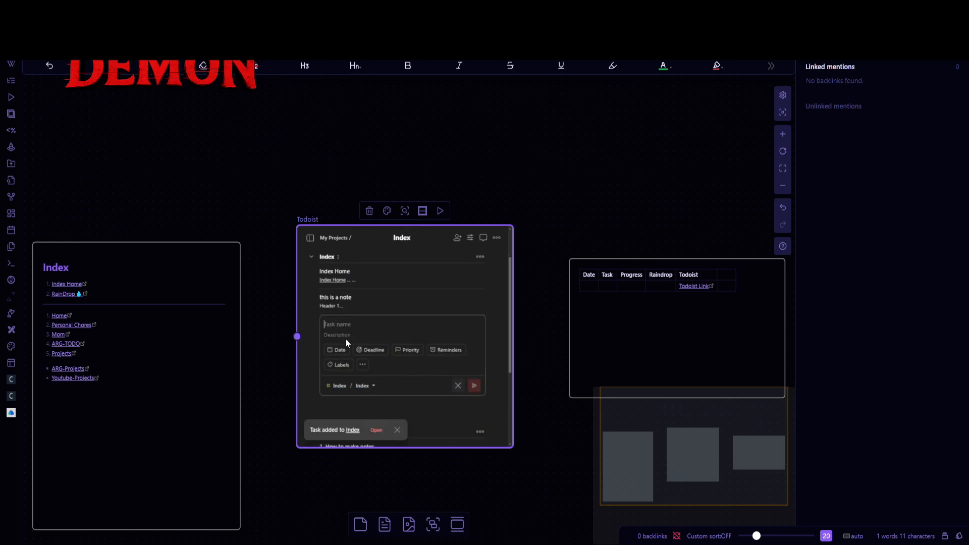
Step: Follow the HOME link in the "this is a note" task, then view the Index Home note and return to the Index project
{"action": "left_click", "coordinate": [332, 308]}
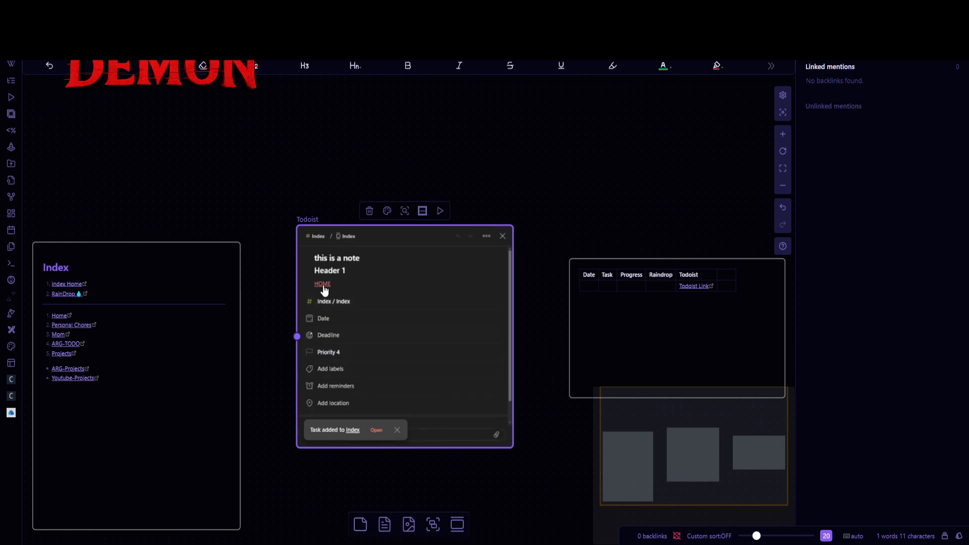
{"action": "key", "text": "Escape"}
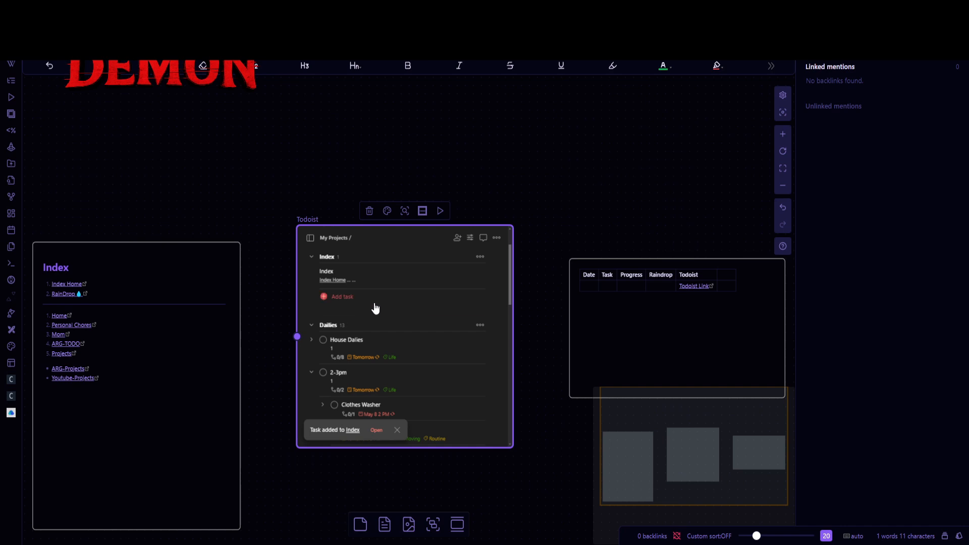
{"action": "left_click", "coordinate": [339, 283]}
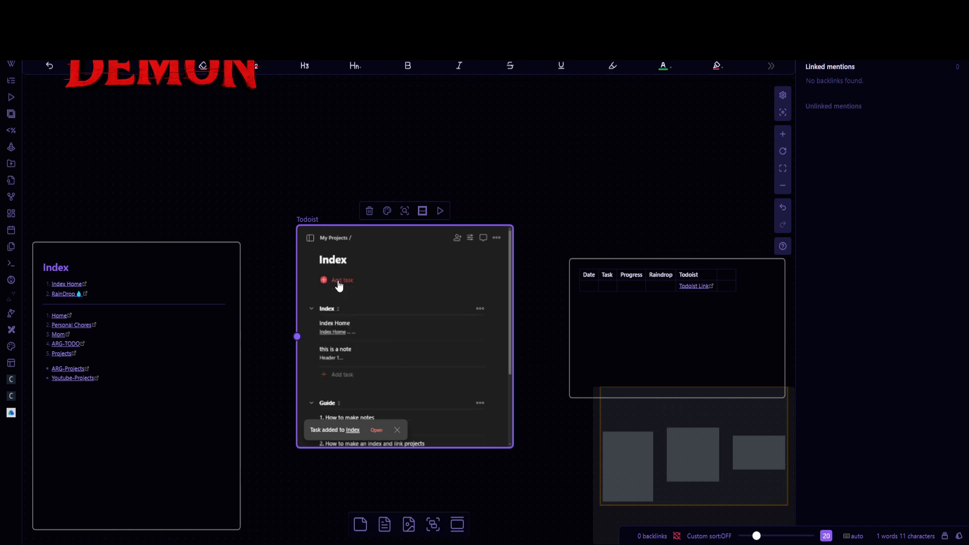
{"action": "left_click", "coordinate": [350, 336]}
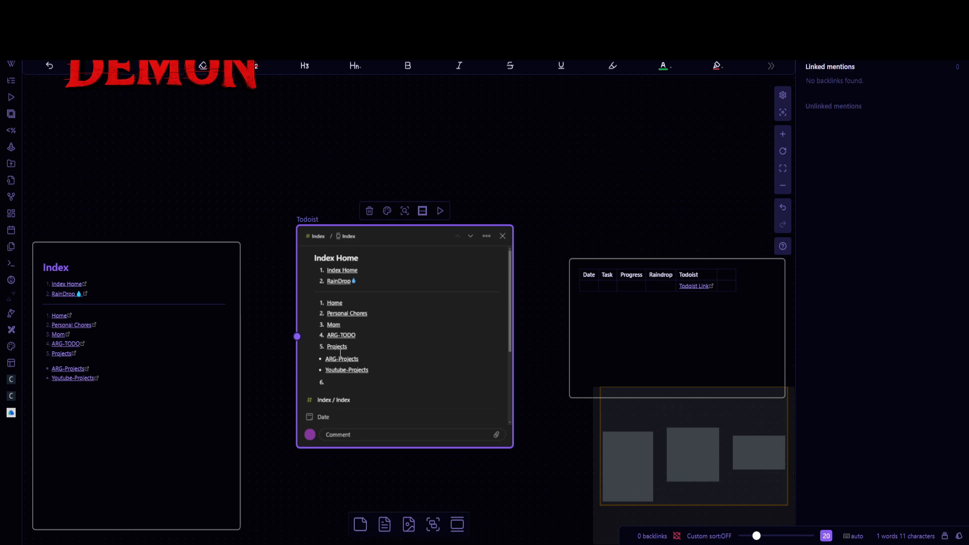
{"action": "left_click", "coordinate": [316, 244]}
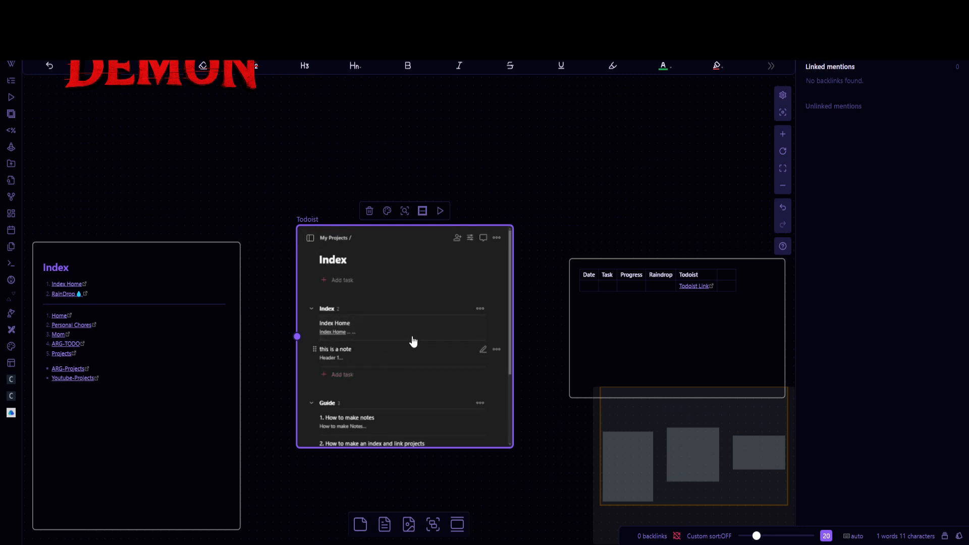
Step: Examine the Date, Task, Progress, Raindrop and Todoist cells of the table card
{"action": "left_click_drag", "start_coordinate": [534, 343], "coordinate": [331, 358]}
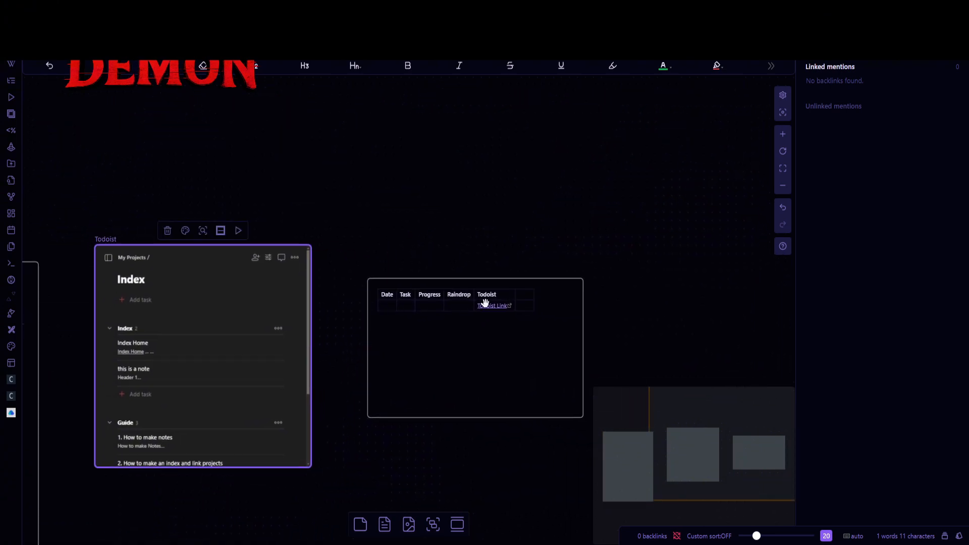
{"action": "left_click", "coordinate": [396, 306]}
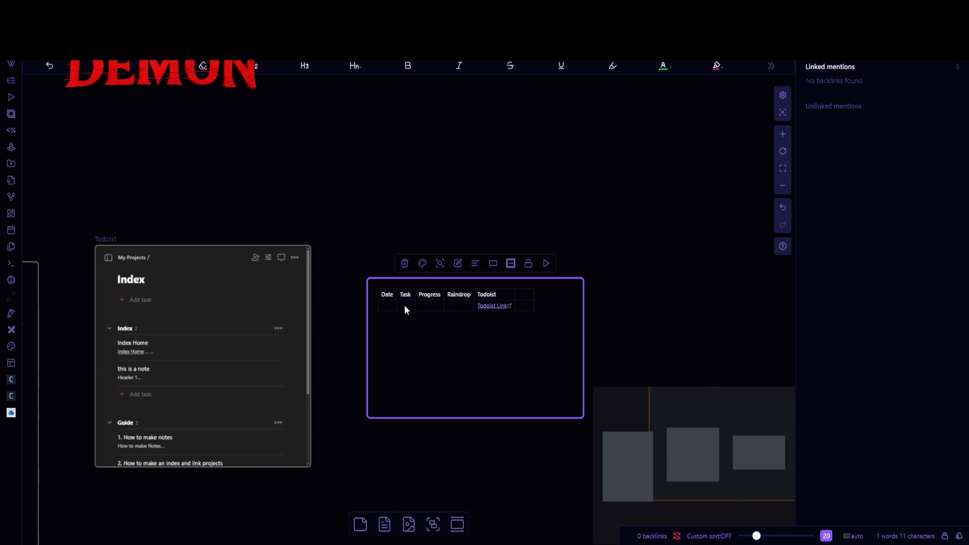
{"action": "double_click", "coordinate": [404, 305]}
{"action": "left_click", "coordinate": [410, 318]}
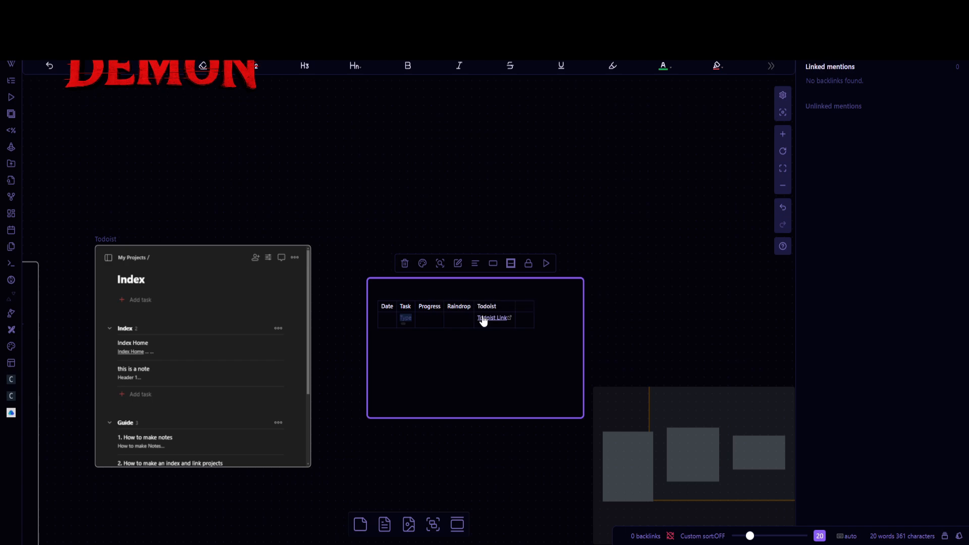
{"action": "left_click", "coordinate": [424, 321]}
{"action": "left_click", "coordinate": [450, 316]}
{"action": "left_click", "coordinate": [402, 319]}
{"action": "left_click", "coordinate": [385, 318]}
{"action": "left_click", "coordinate": [433, 317]}
{"action": "key", "text": "Tab"}
{"action": "left_click", "coordinate": [443, 318]}
{"action": "left_click_drag", "start_coordinate": [344, 346], "coordinate": [611, 250]}
{"action": "left_click_drag", "start_coordinate": [475, 305], "coordinate": [561, 292]}
{"action": "left_click", "coordinate": [564, 279]}
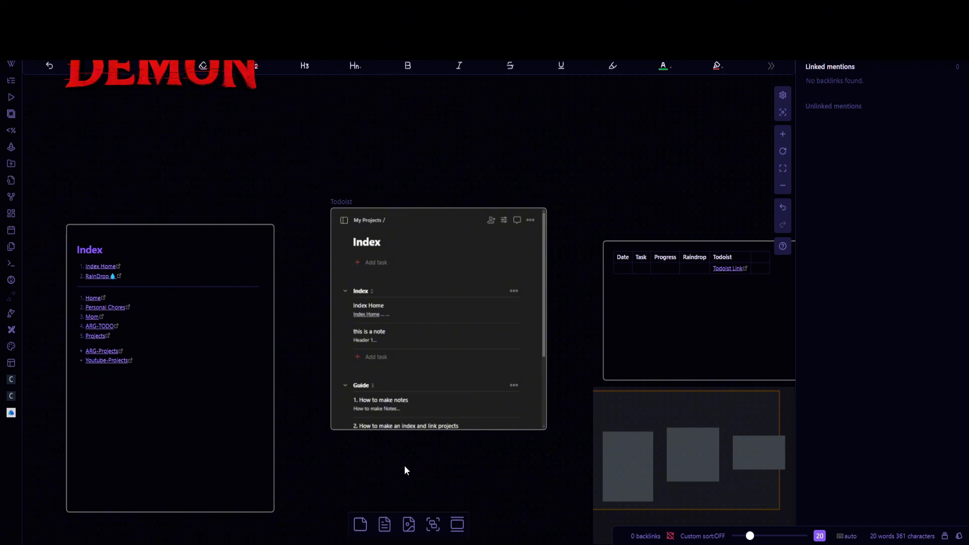
{"action": "scroll", "coordinate": [409, 454], "scroll_direction": "down", "scroll_amount": 1}
{"action": "left_click_drag", "start_coordinate": [428, 254], "coordinate": [430, 268]}
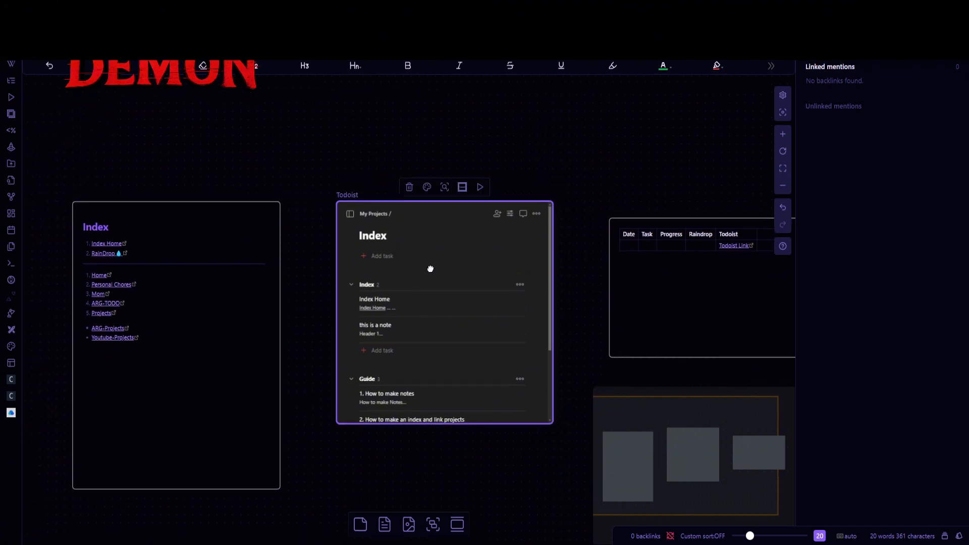
{"action": "left_click", "coordinate": [321, 277]}
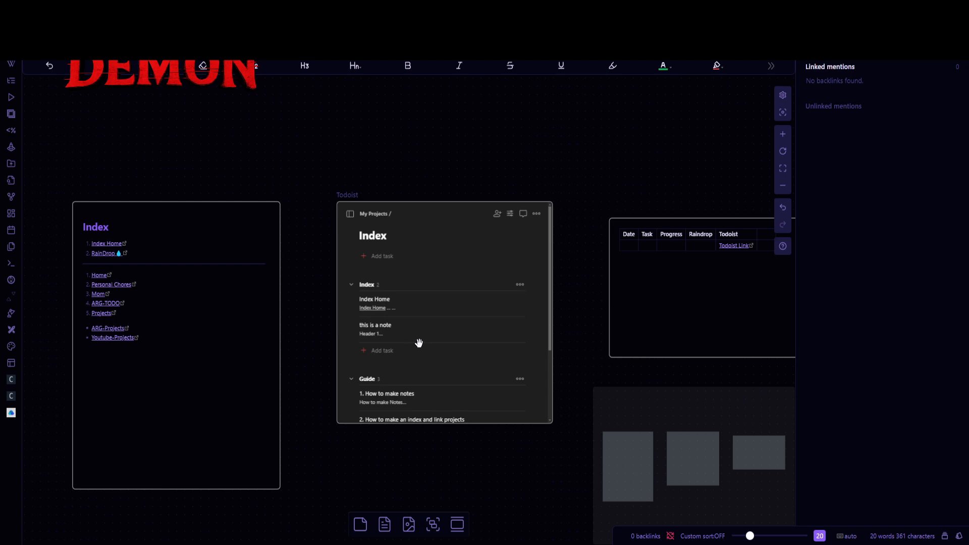
{"action": "left_click_drag", "start_coordinate": [304, 295], "coordinate": [264, 284]}
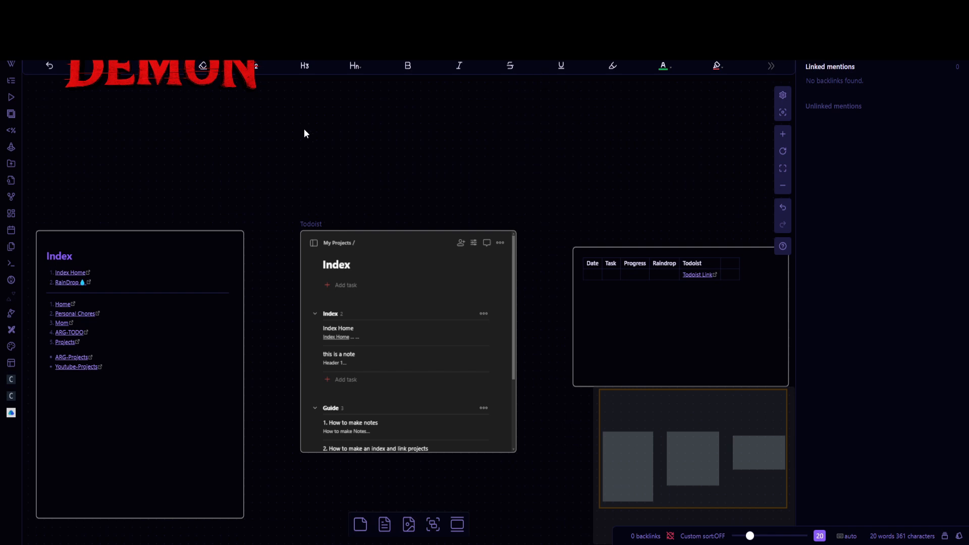
Step: Create a blank card in the empty space above the Todoist web page and enlarge it
{"action": "scroll", "coordinate": [298, 144], "scroll_direction": "up", "scroll_amount": 2}
{"action": "double_click", "coordinate": [305, 147]}
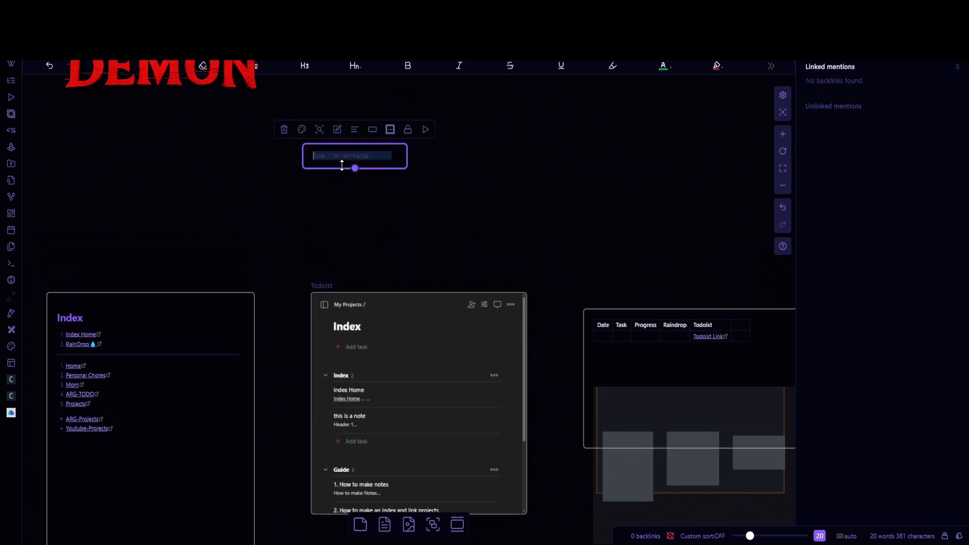
{"action": "left_click_drag", "start_coordinate": [407, 167], "coordinate": [467, 214]}
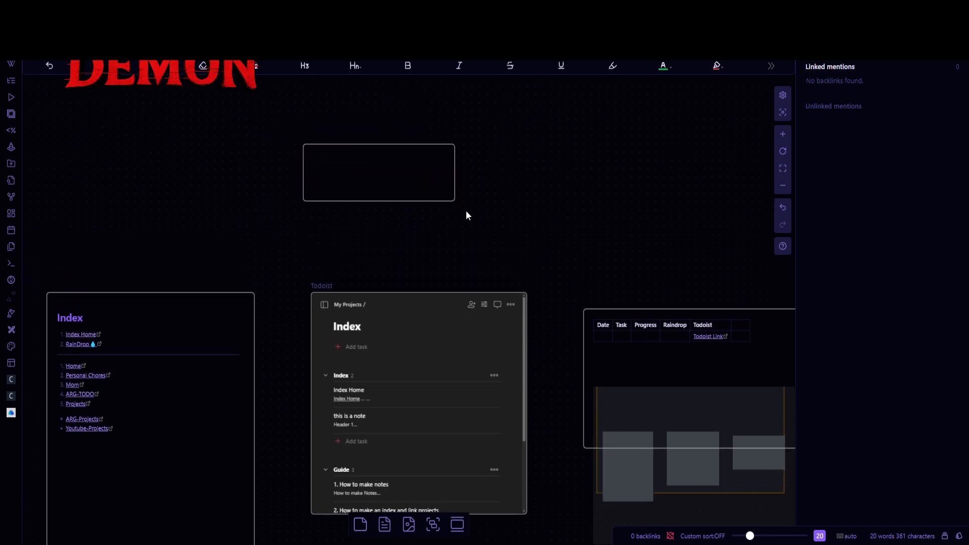
Step: Insert the iFrame Minimal Embed template into the blank card above the Todoist web page and enlarge the card slightly
{"action": "double_click", "coordinate": [373, 167]}
{"action": "key", "text": "ctrl+p"}
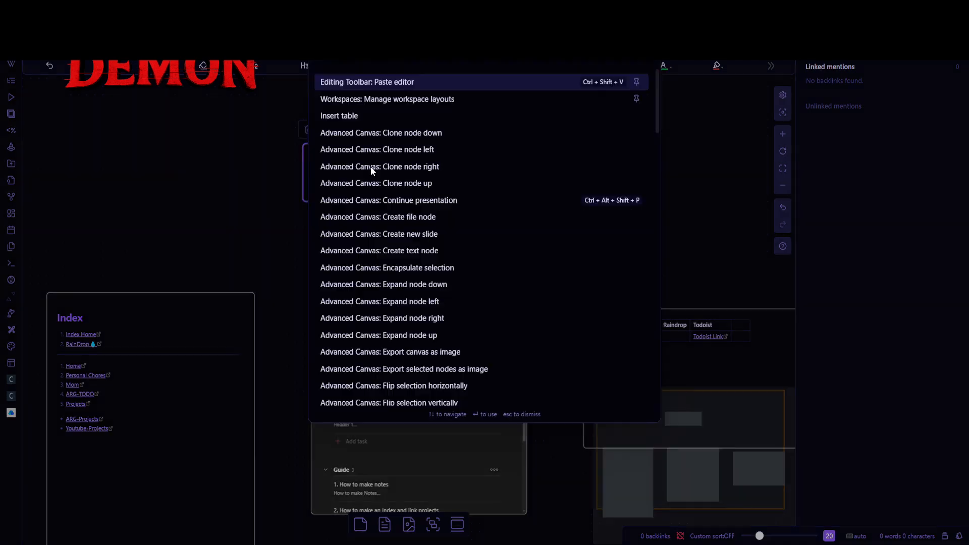
{"action": "type", "text": "temp"}
{"action": "key", "text": "Return"}
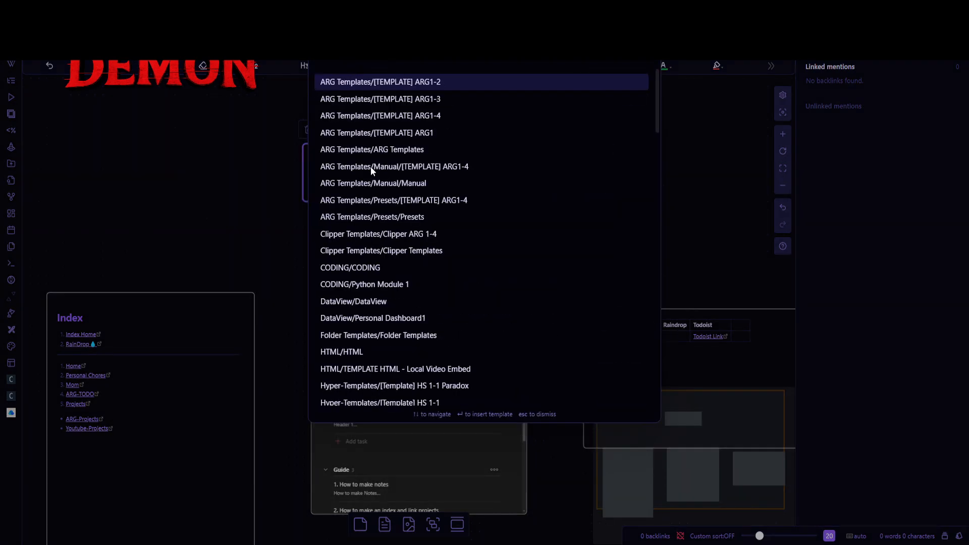
{"action": "type", "text": "h"}
{"action": "key", "text": "BackSpace"}
{"action": "type", "text": "iframe"}
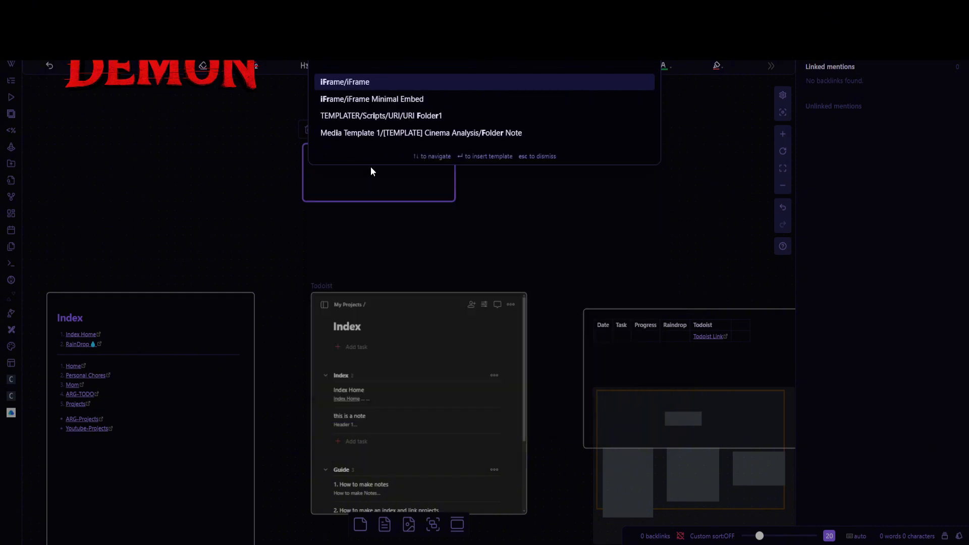
{"action": "key", "text": "Down"}
{"action": "key", "text": "Return"}
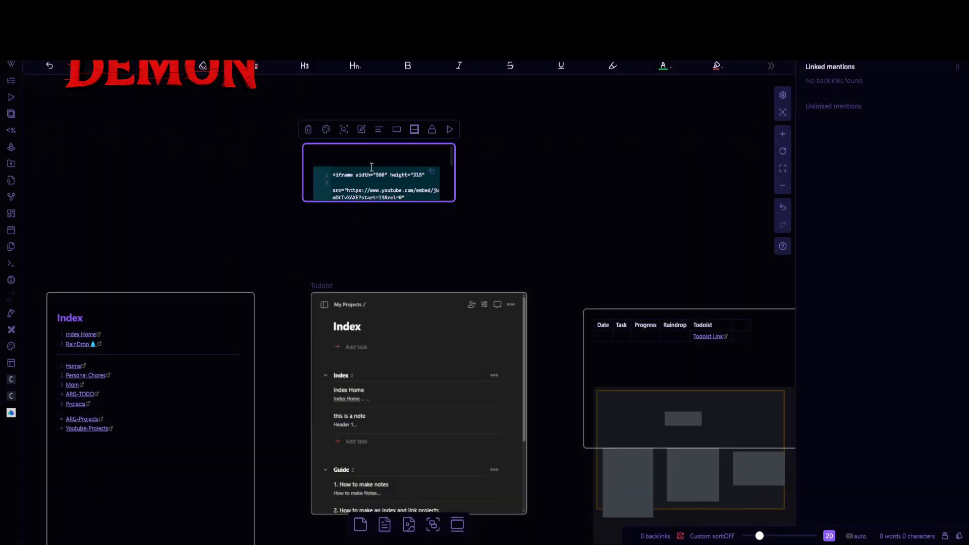
{"action": "left_click_drag", "start_coordinate": [455, 201], "coordinate": [488, 226]}
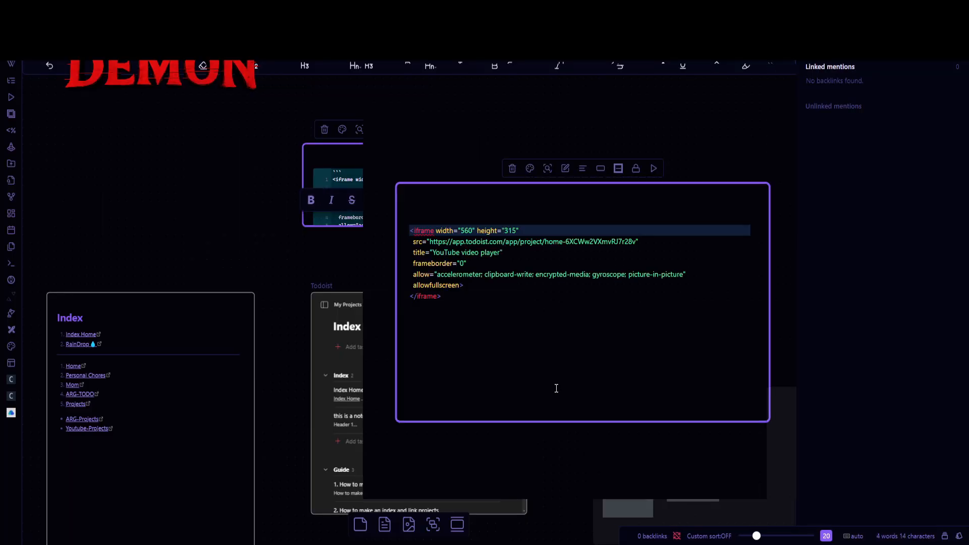
Step: Point the iframe's src at the Todoist Home project URL and remove the code fences around the iframe code
{"action": "key", "text": "Down"}
{"action": "key", "text": "Down"}
{"action": "key", "text": "Down"}
{"action": "key", "text": "Down"}
{"action": "key", "text": "Down"}
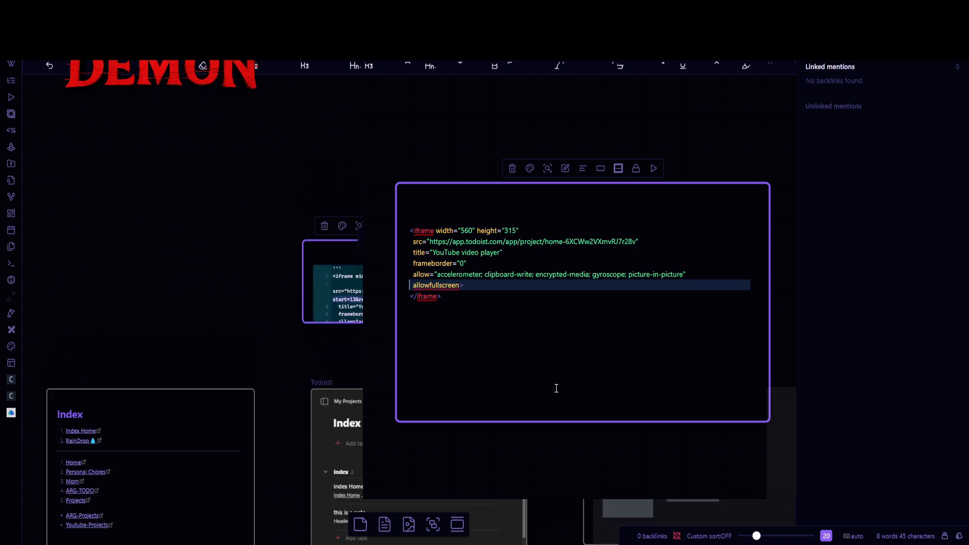
{"action": "left_click", "coordinate": [556, 388]}
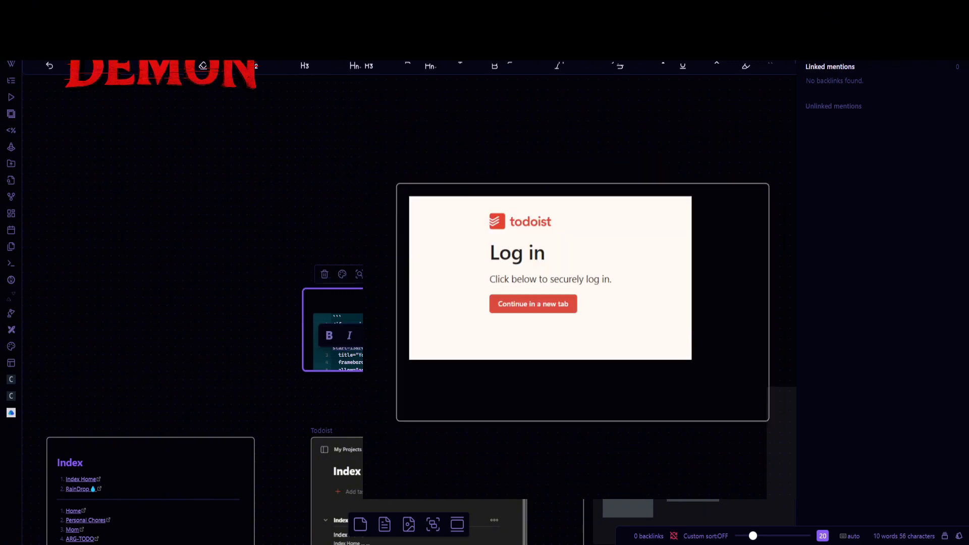
{"action": "left_click", "coordinate": [348, 366]}
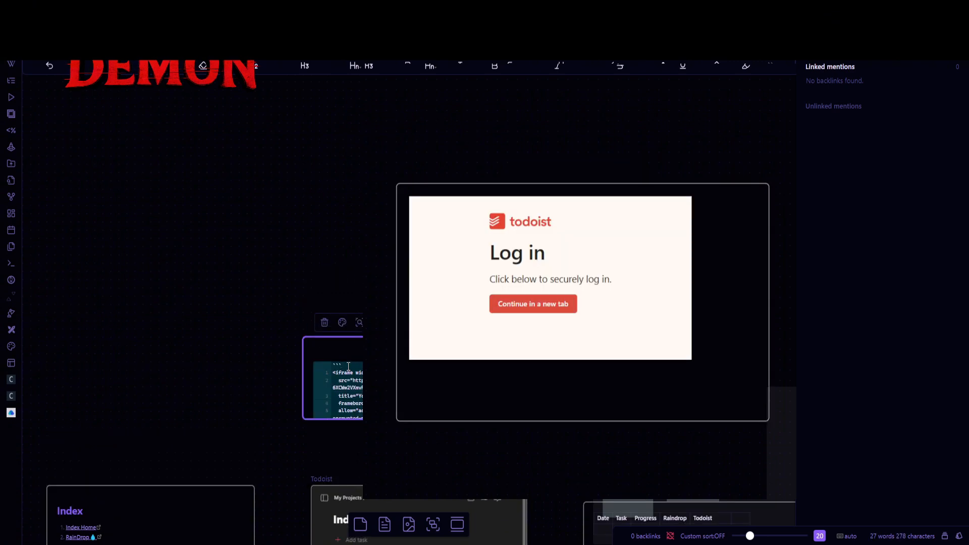
{"action": "key", "text": "BackSpace"}
{"action": "key", "text": "BackSpace"}
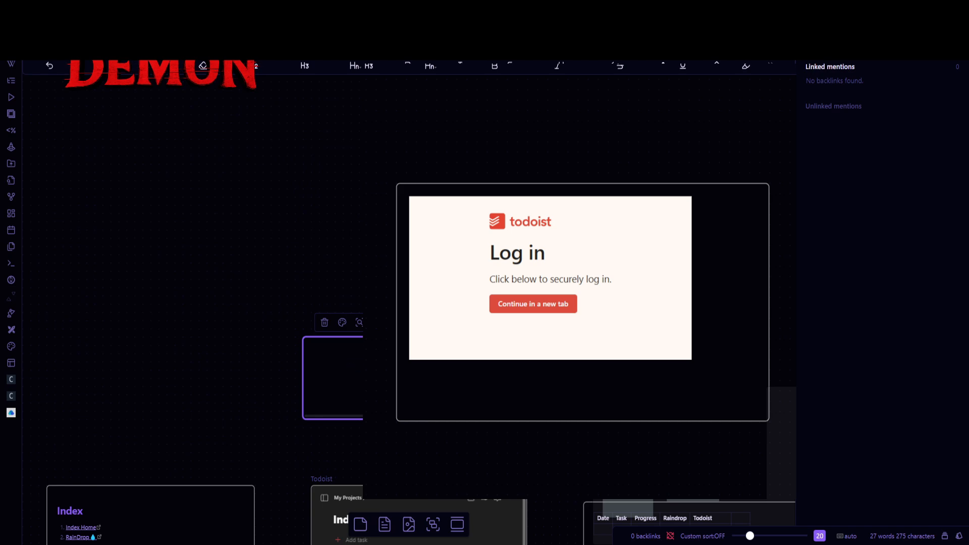
{"action": "key", "text": "BackSpace"}
{"action": "key", "text": "BackSpace"}
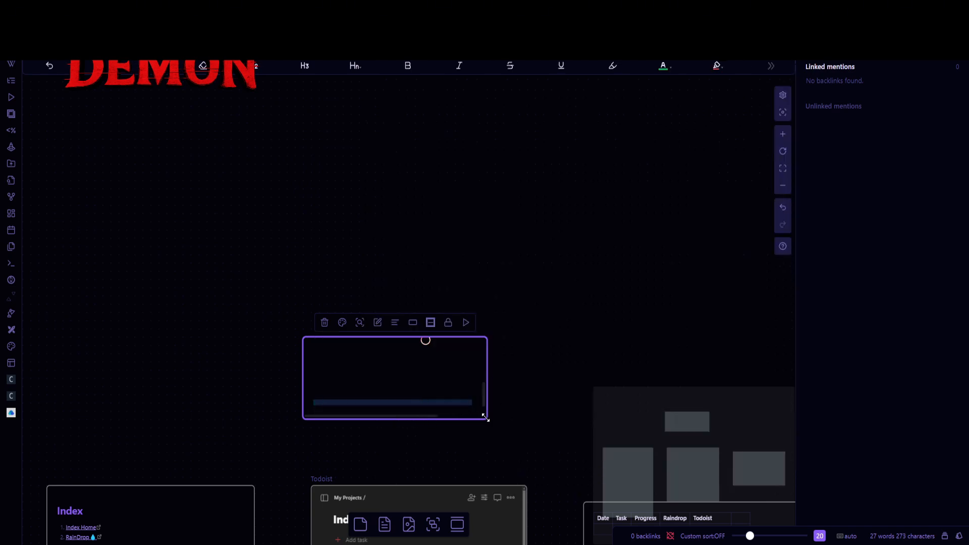
Step: Enlarge the iframe card to fit the whole Todoist embed, then deselect it
{"action": "left_click_drag", "start_coordinate": [484, 417], "coordinate": [574, 445]}
{"action": "left_click_drag", "start_coordinate": [551, 335], "coordinate": [578, 145]}
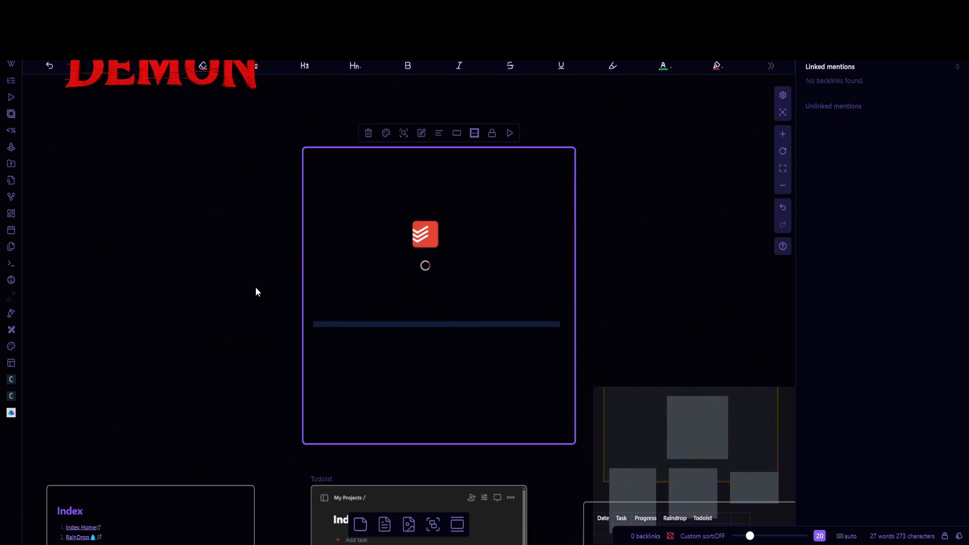
{"action": "scroll", "coordinate": [255, 287], "scroll_direction": "down", "scroll_amount": 1}
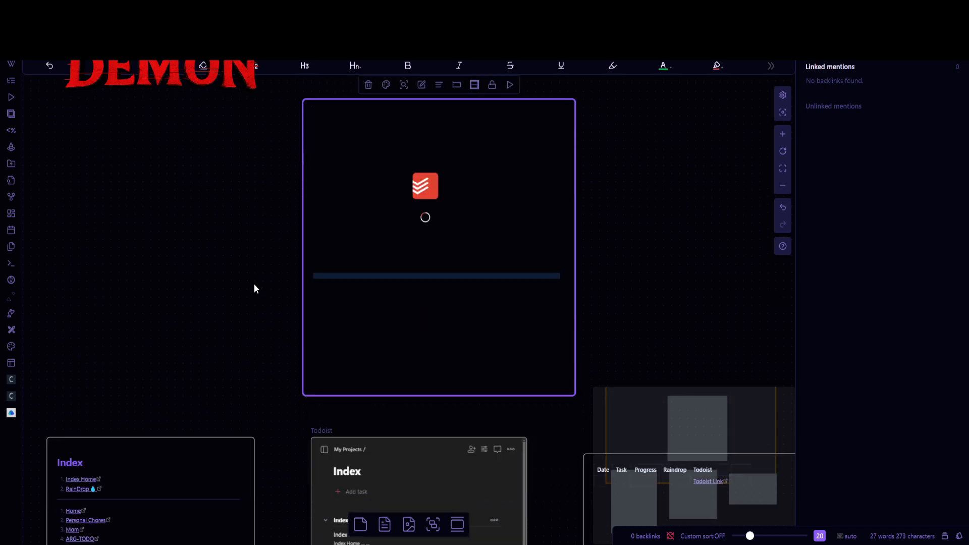
{"action": "scroll", "coordinate": [255, 290], "scroll_direction": "down", "scroll_amount": 3}
{"action": "scroll", "coordinate": [265, 271], "scroll_direction": "up", "scroll_amount": 5}
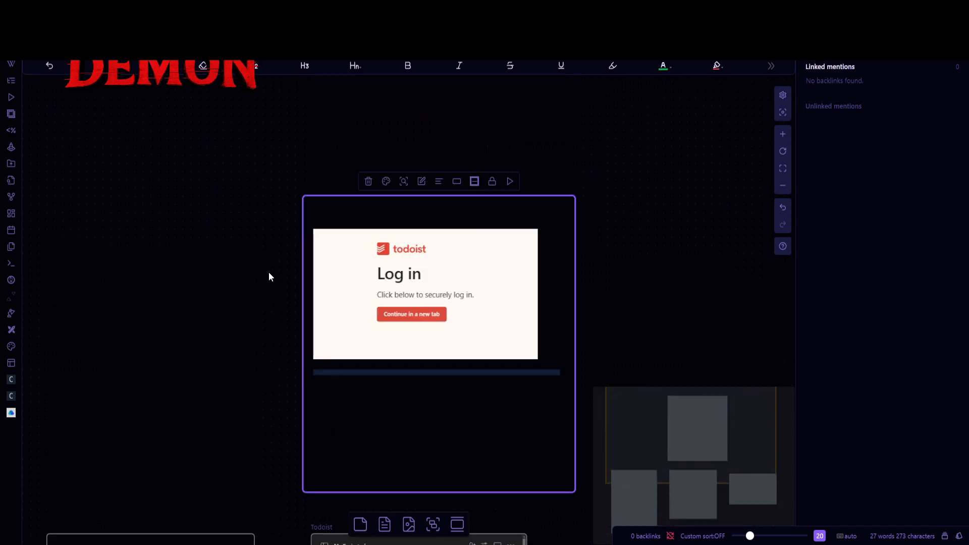
{"action": "scroll", "coordinate": [269, 272], "scroll_direction": "down", "scroll_amount": 2}
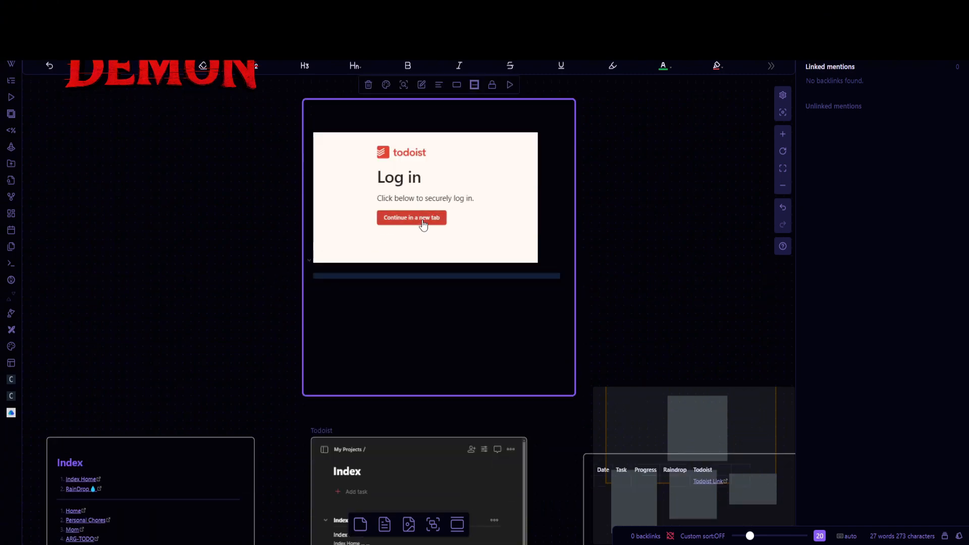
{"action": "left_click", "coordinate": [253, 287]}
Step: Compare the iframe card with the Todoist web page card below it
{"action": "scroll", "coordinate": [255, 289], "scroll_direction": "down", "scroll_amount": 2}
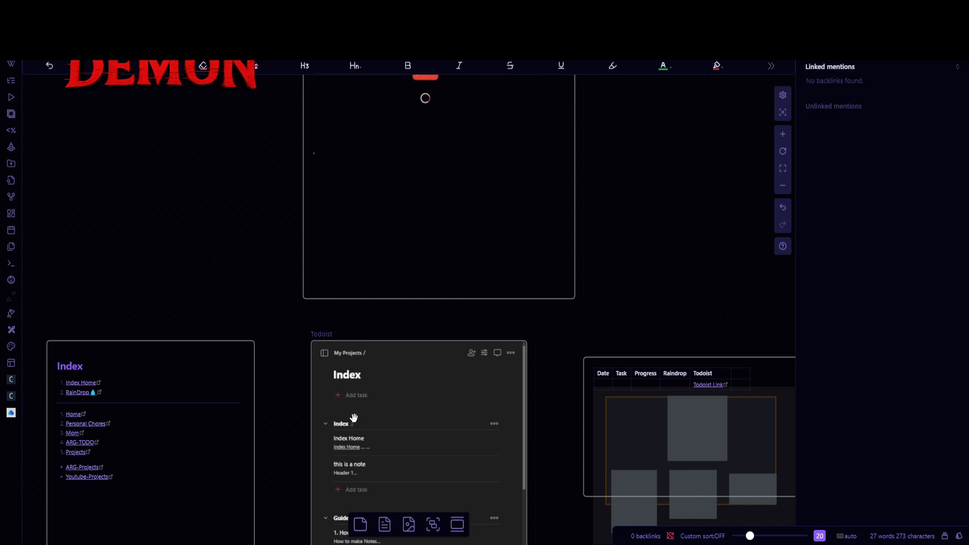
{"action": "right_click", "coordinate": [271, 297]}
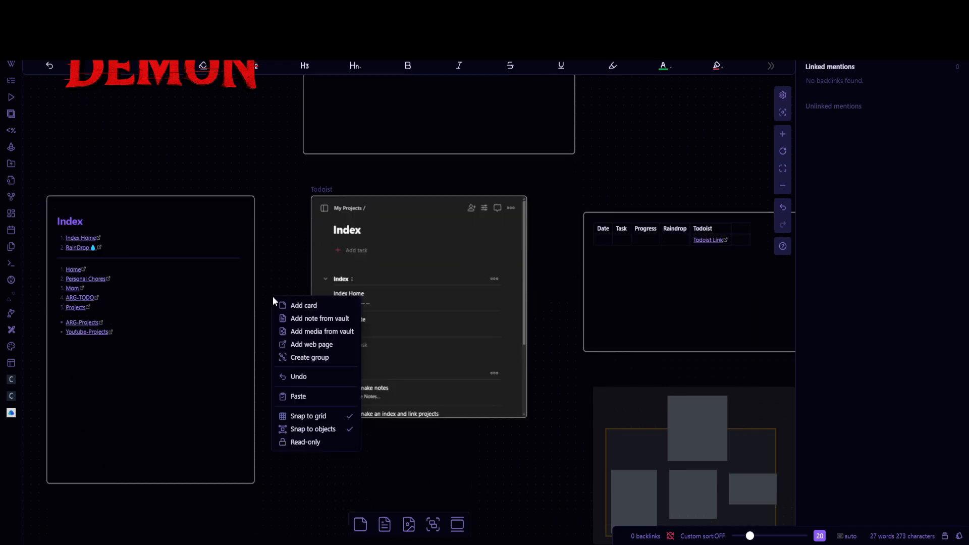
{"action": "left_click", "coordinate": [275, 250]}
{"action": "scroll", "coordinate": [260, 286], "scroll_direction": "up", "scroll_amount": 3}
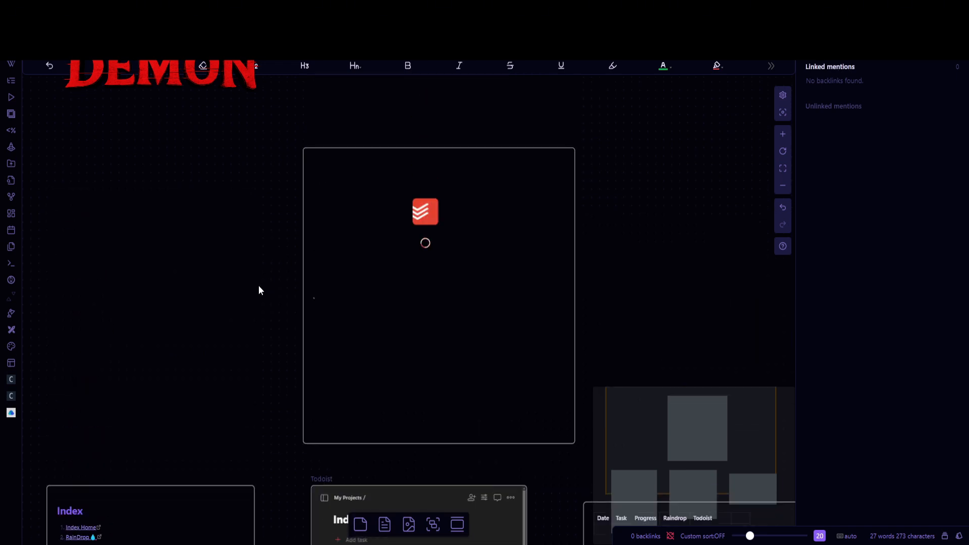
{"action": "scroll", "coordinate": [260, 292], "scroll_direction": "down", "scroll_amount": 2}
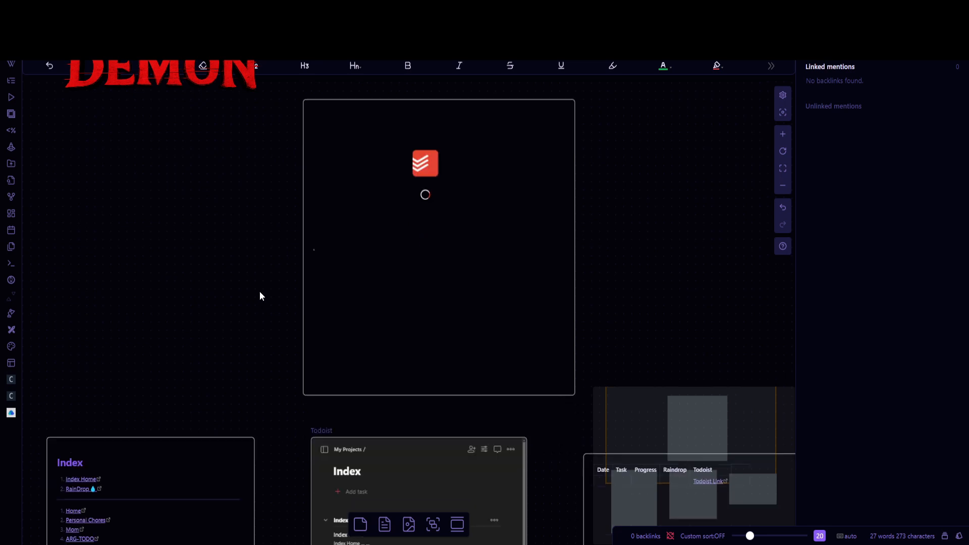
{"action": "scroll", "coordinate": [280, 281], "scroll_direction": "up", "scroll_amount": 2}
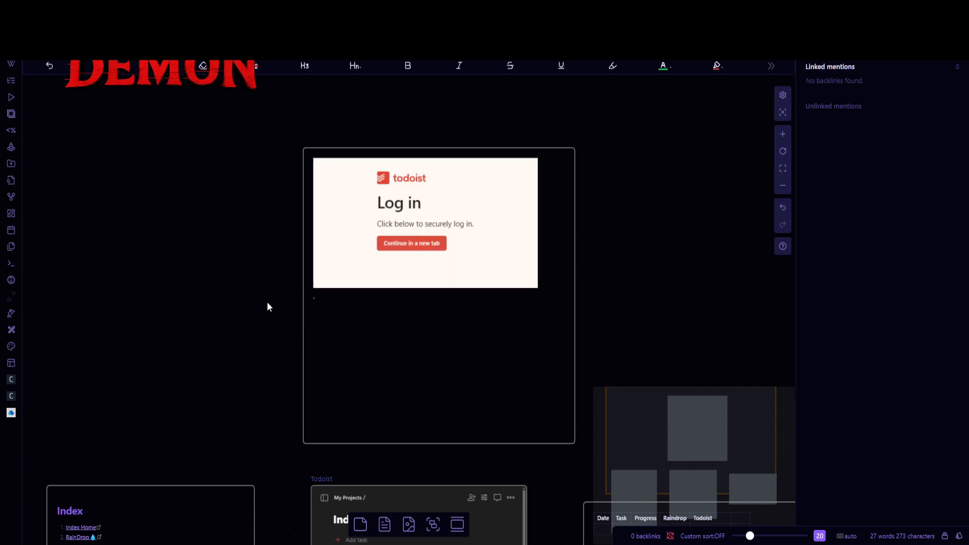
{"action": "scroll", "coordinate": [267, 302], "scroll_direction": "down", "scroll_amount": 1}
{"action": "scroll", "coordinate": [270, 298], "scroll_direction": "up", "scroll_amount": 1}
{"action": "scroll", "coordinate": [271, 299], "scroll_direction": "down", "scroll_amount": 6}
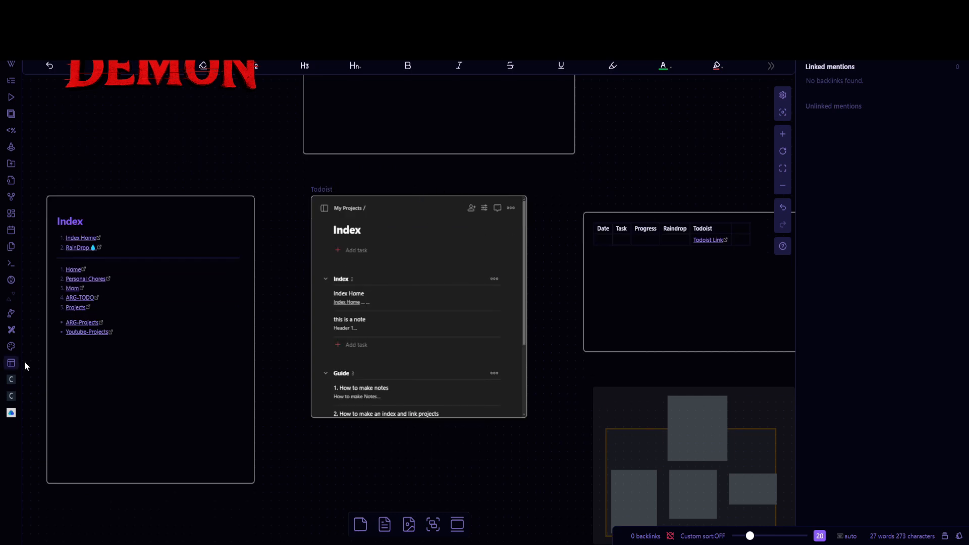
Step: Open the Raindrop bookmarks view beside the canvas, then show and hide its collection list
{"action": "left_click", "coordinate": [11, 413]}
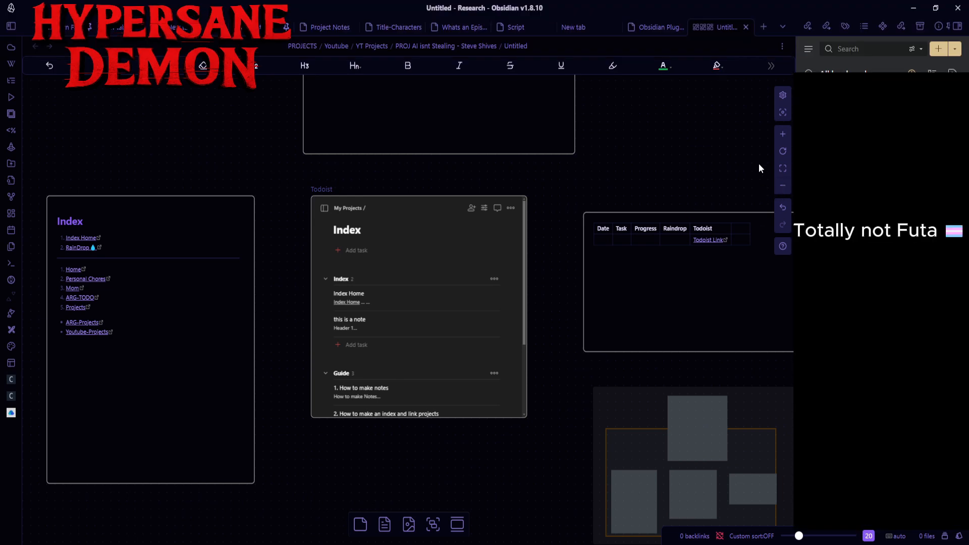
{"action": "left_click", "coordinate": [808, 50]}
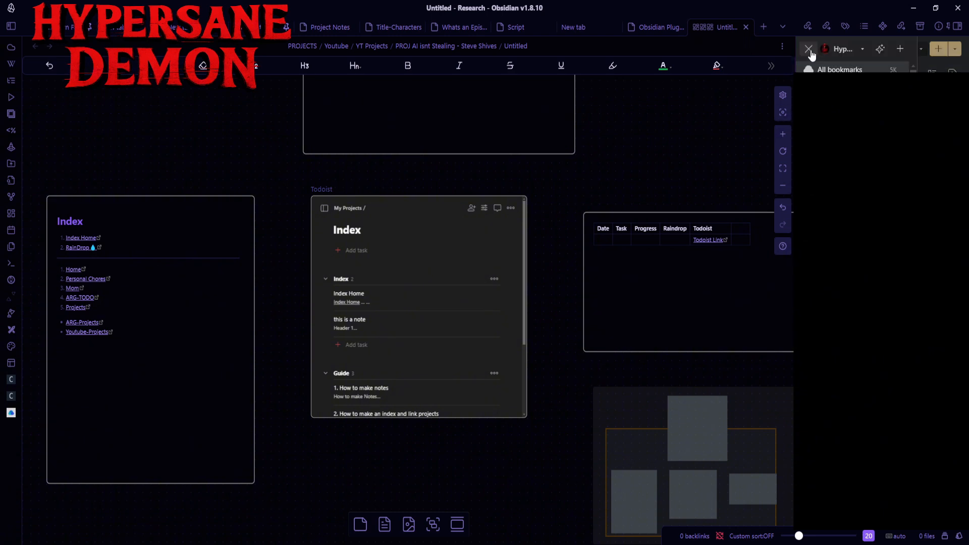
{"action": "left_click", "coordinate": [809, 50]}
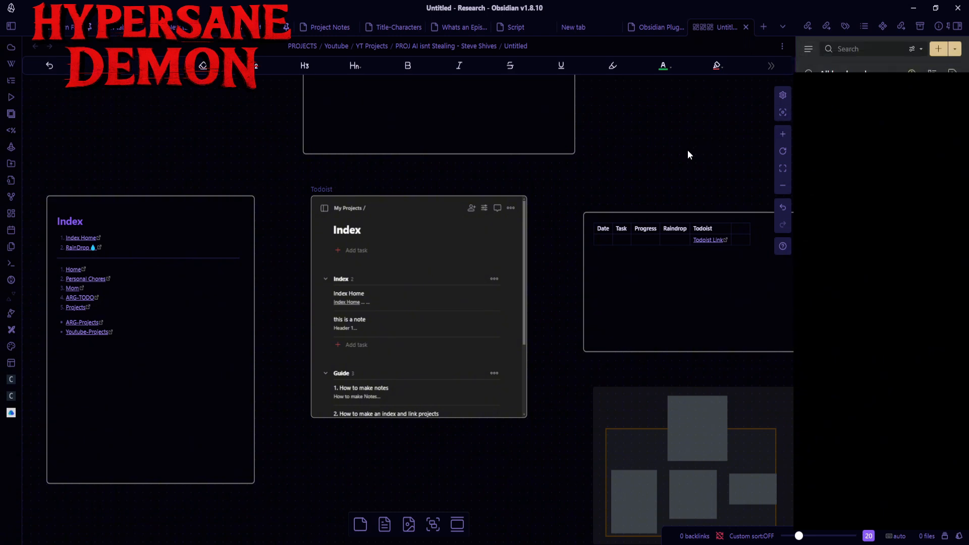
{"action": "left_click_drag", "start_coordinate": [556, 186], "coordinate": [565, 198]}
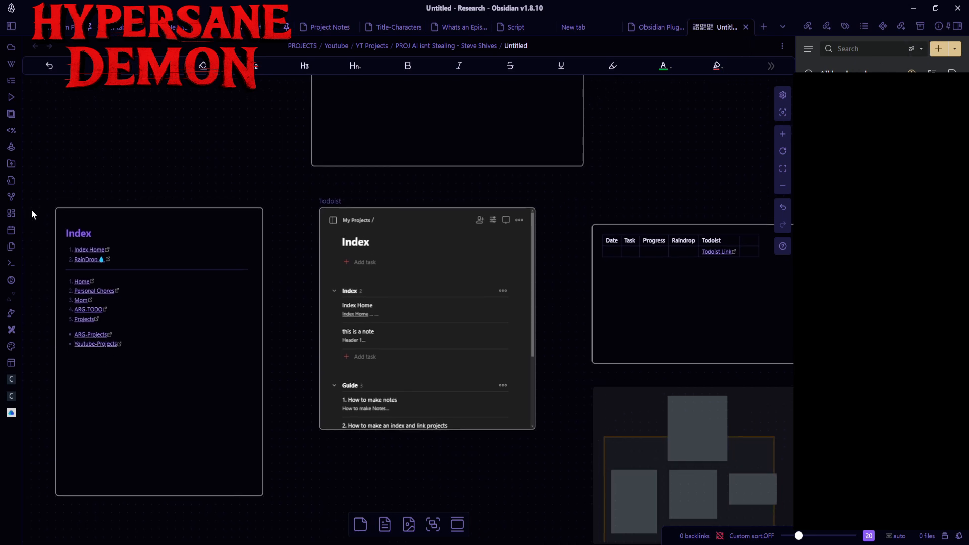
{"action": "left_click_drag", "start_coordinate": [217, 162], "coordinate": [261, 237]}
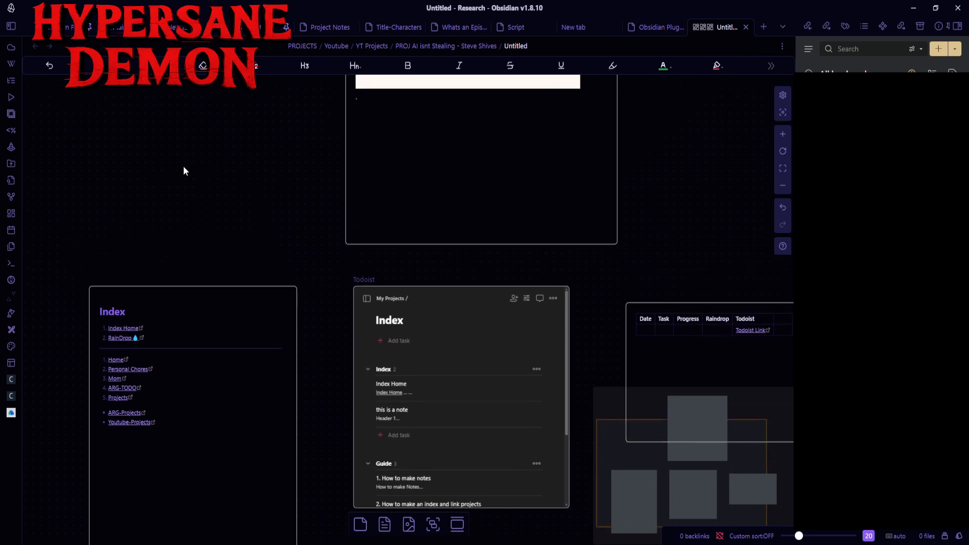
{"action": "left_click_drag", "start_coordinate": [184, 169], "coordinate": [202, 222]}
{"action": "right_click", "coordinate": [157, 170]}
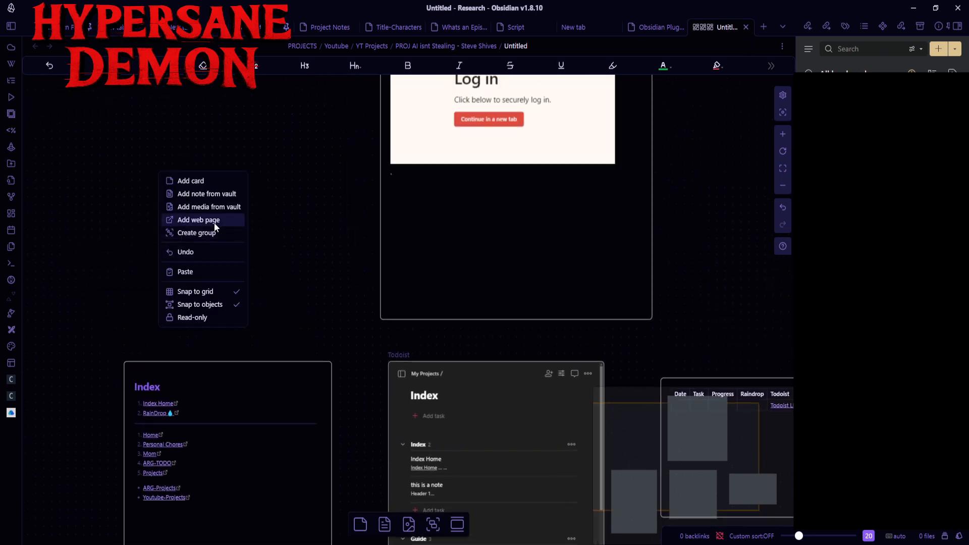
{"action": "left_click", "coordinate": [107, 230]}
{"action": "left_click_drag", "start_coordinate": [208, 255], "coordinate": [134, 261]}
{"action": "scroll", "coordinate": [186, 272], "scroll_direction": "down", "scroll_amount": 3}
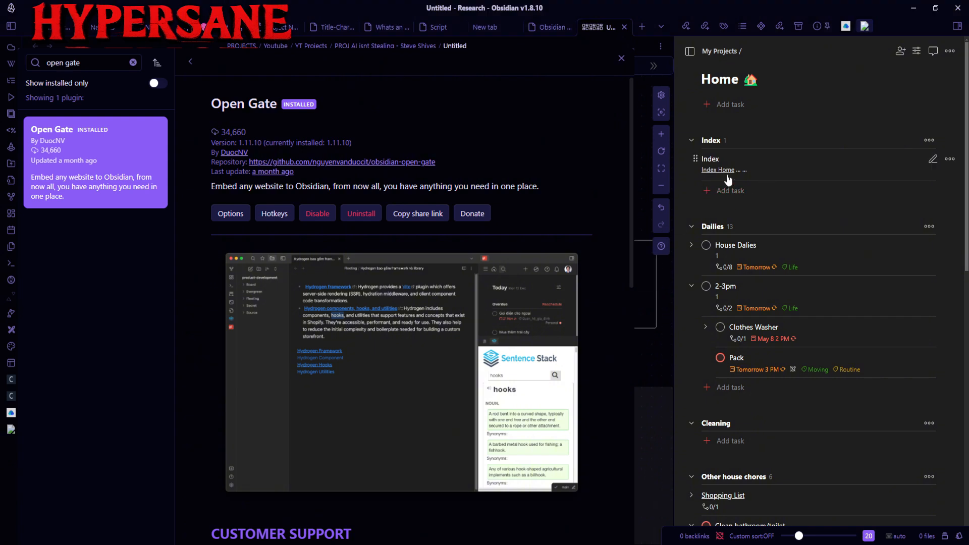
Step: Follow the Index Home link from the Todoist Home project to the Index project, then follow the Index Home link there
{"action": "left_click", "coordinate": [725, 171]}
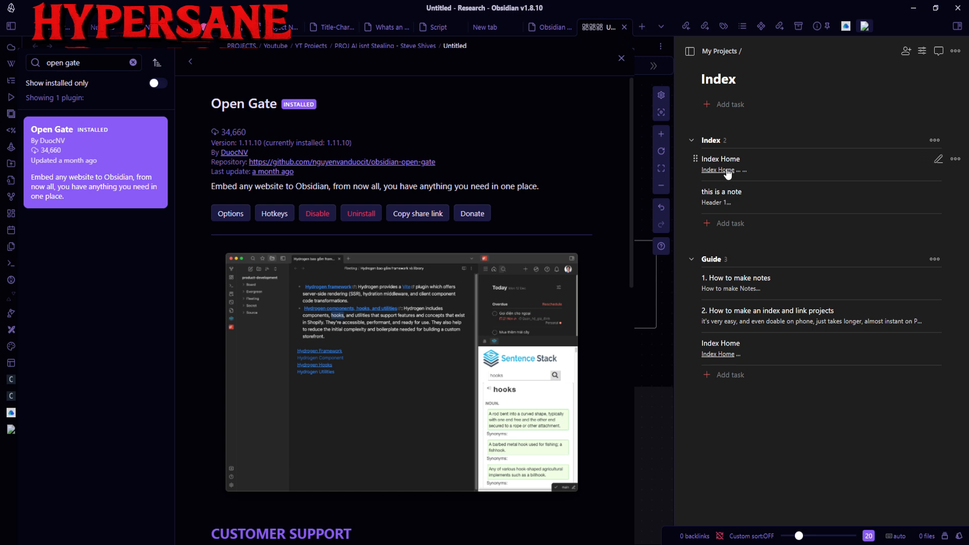
{"action": "left_click", "coordinate": [738, 174]}
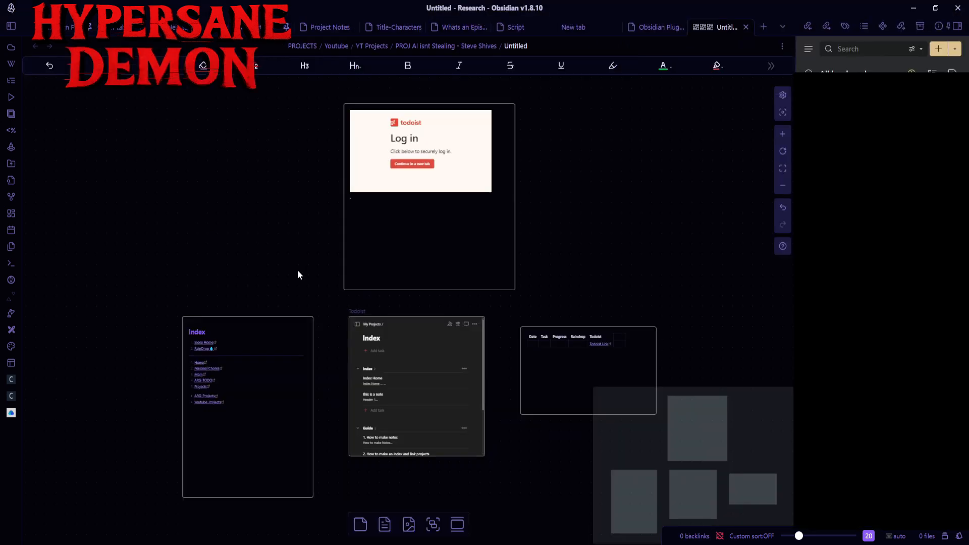
{"action": "scroll", "coordinate": [295, 271], "scroll_direction": "up", "scroll_amount": 2}
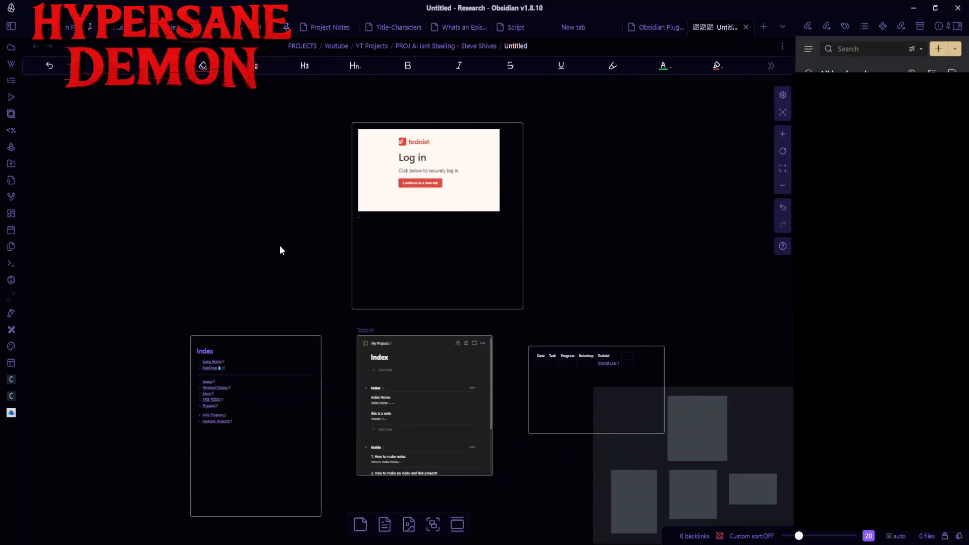
{"action": "left_click_drag", "start_coordinate": [281, 257], "coordinate": [283, 229]}
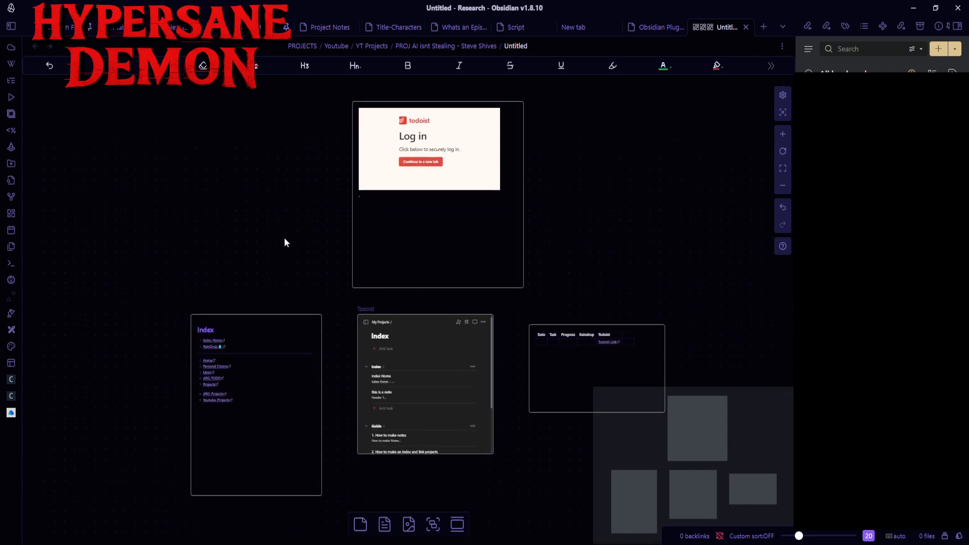